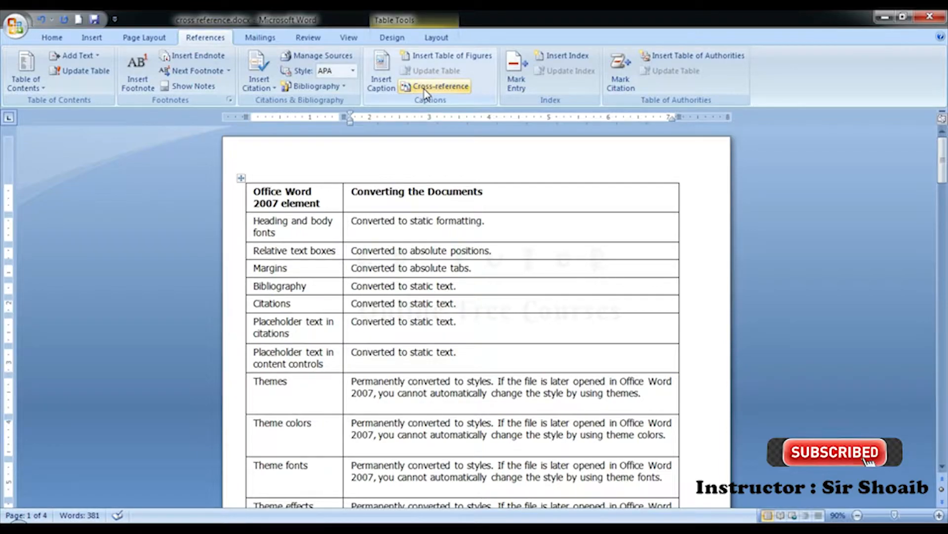
Step: Widen the first column of the table at the start of the document slightly
{"action": "left_click", "coordinate": [345, 221]}
{"action": "left_click_drag", "start_coordinate": [350, 224], "coordinate": [351, 224]}
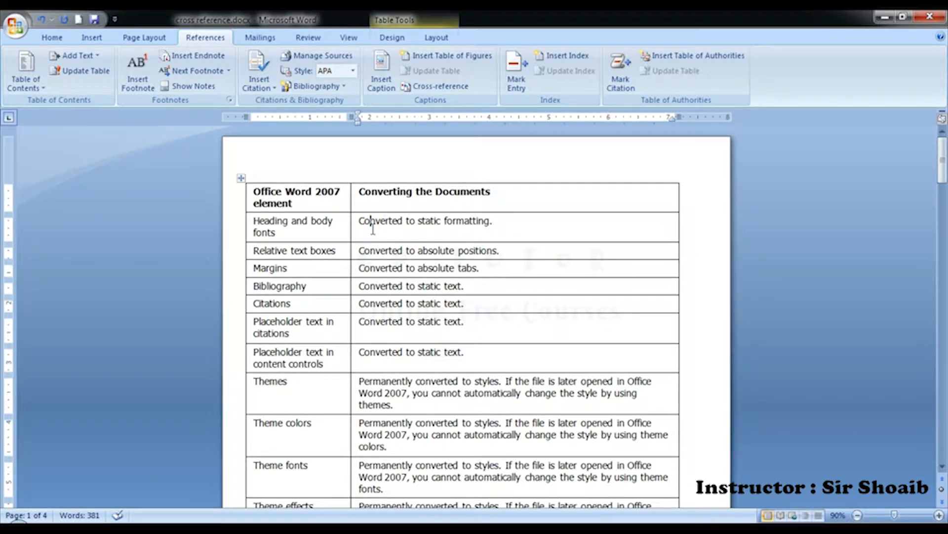
{"action": "left_click", "coordinate": [373, 230]}
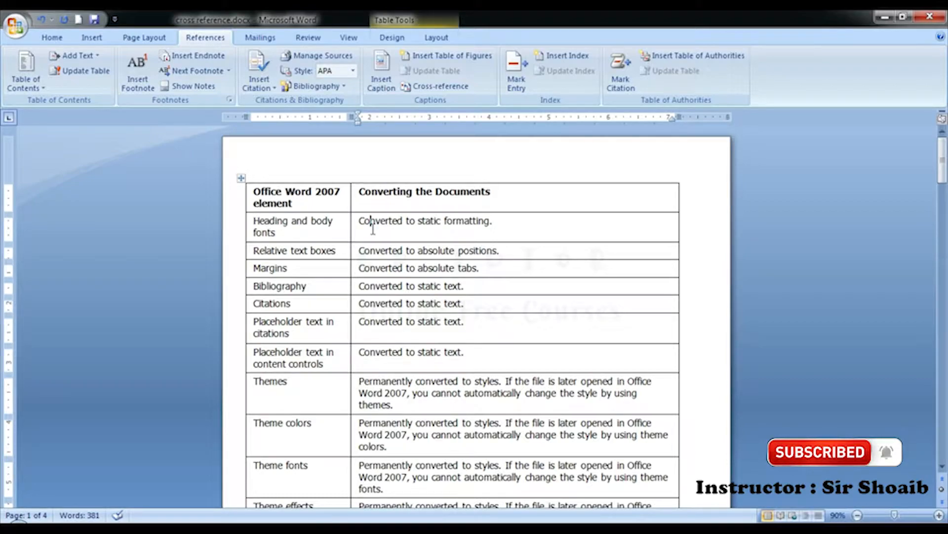
{"action": "left_click", "coordinate": [334, 221]}
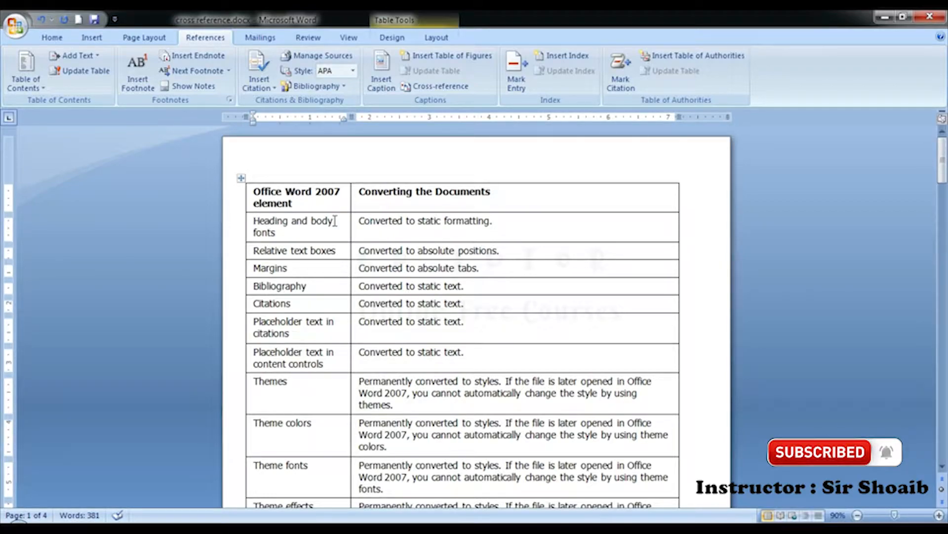
Step: Look through the document's table, footnoted paragraph, picture, converting instructions and numbered item list
{"action": "scroll", "coordinate": [334, 221], "scroll_direction": "down", "scroll_amount": 10}
{"action": "scroll", "coordinate": [335, 221], "scroll_direction": "down", "scroll_amount": 1}
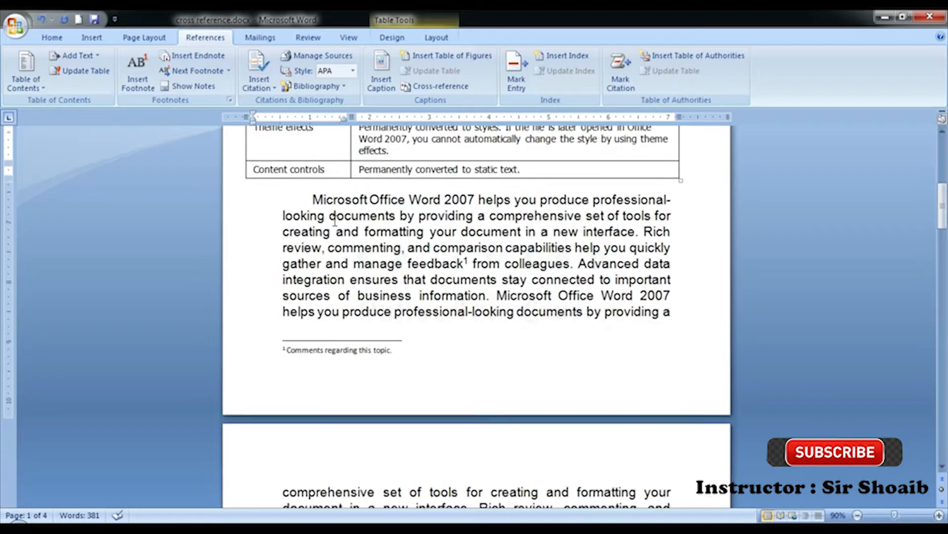
{"action": "scroll", "coordinate": [416, 295], "scroll_direction": "down", "scroll_amount": 11}
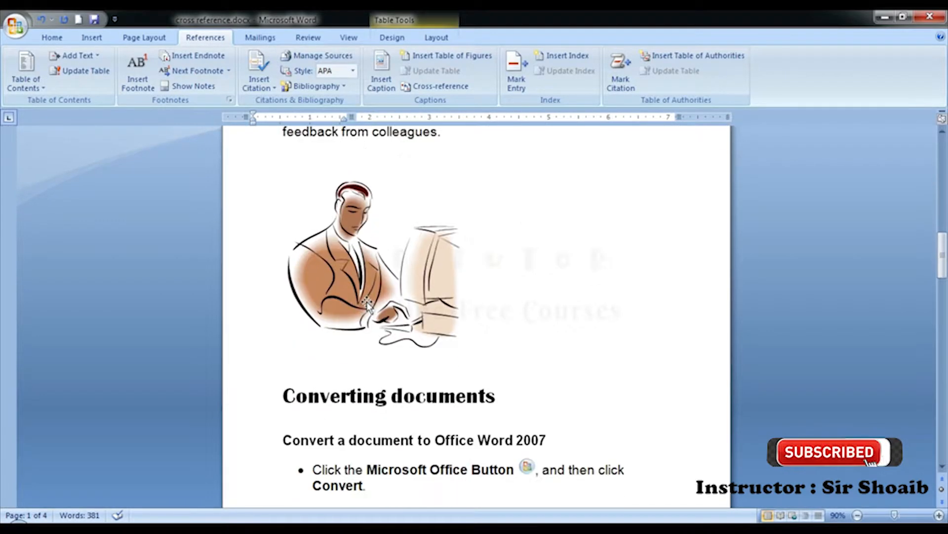
{"action": "scroll", "coordinate": [365, 293], "scroll_direction": "down", "scroll_amount": 5}
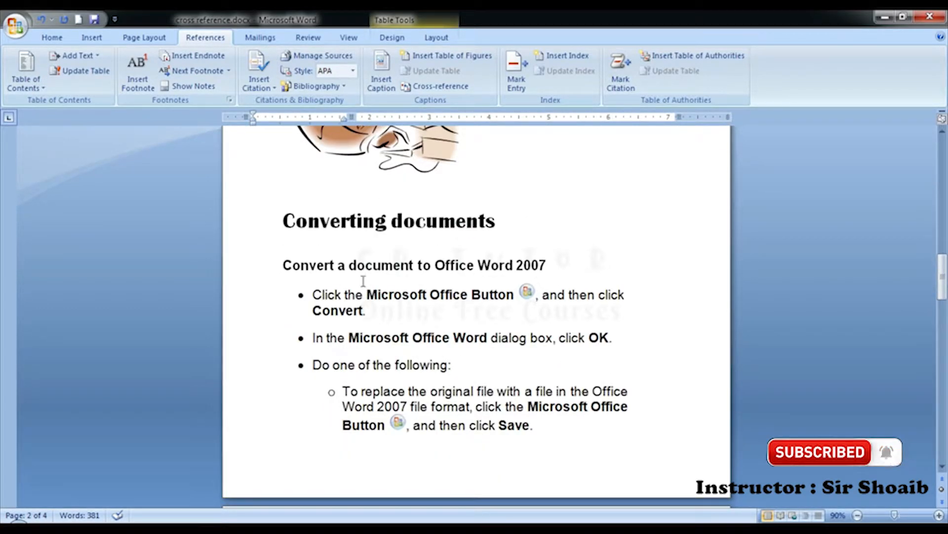
{"action": "scroll", "coordinate": [379, 300], "scroll_direction": "down", "scroll_amount": 15}
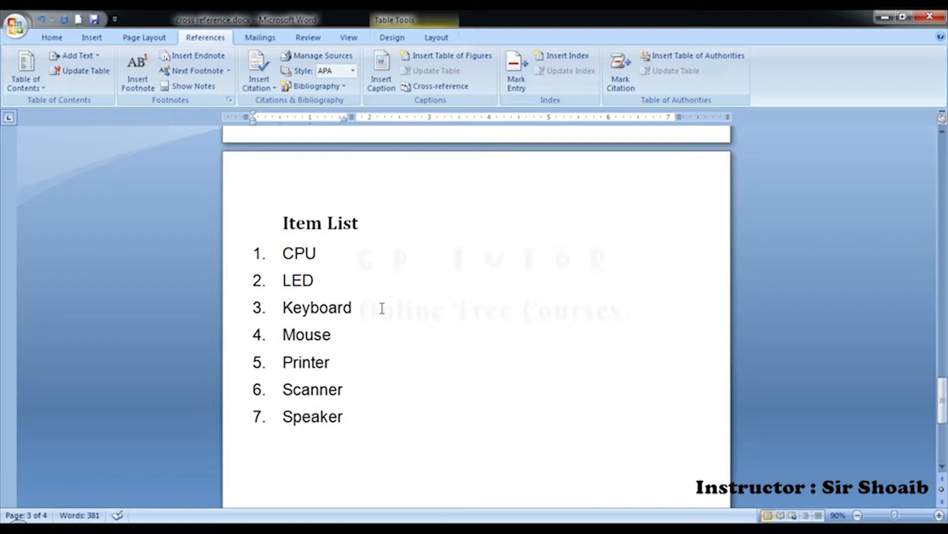
{"action": "scroll", "coordinate": [382, 308], "scroll_direction": "down", "scroll_amount": 3}
{"action": "scroll", "coordinate": [382, 308], "scroll_direction": "up", "scroll_amount": 3}
{"action": "scroll", "coordinate": [382, 308], "scroll_direction": "down", "scroll_amount": 5}
{"action": "scroll", "coordinate": [382, 308], "scroll_direction": "down", "scroll_amount": 5}
{"action": "scroll", "coordinate": [382, 309], "scroll_direction": "up", "scroll_amount": 3}
{"action": "scroll", "coordinate": [381, 308], "scroll_direction": "up", "scroll_amount": 15}
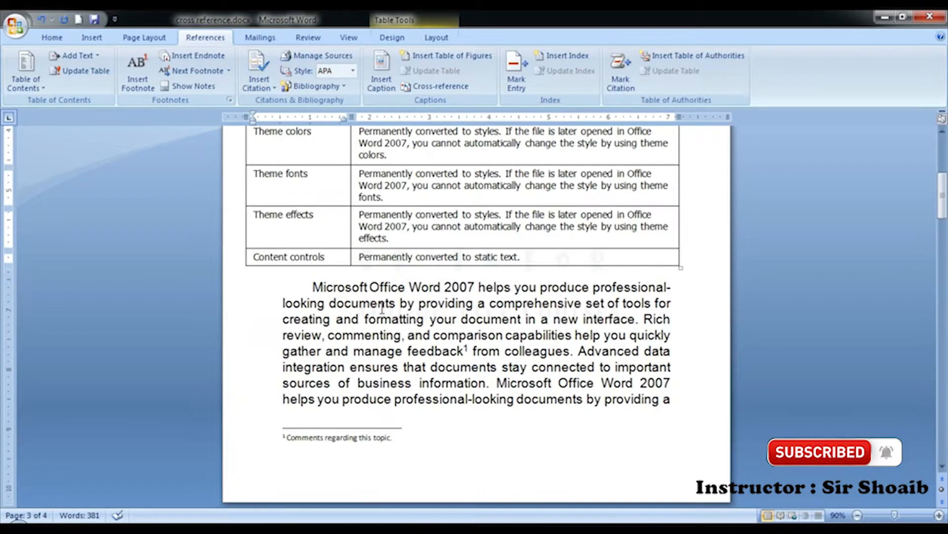
{"action": "scroll", "coordinate": [382, 309], "scroll_direction": "up", "scroll_amount": 5}
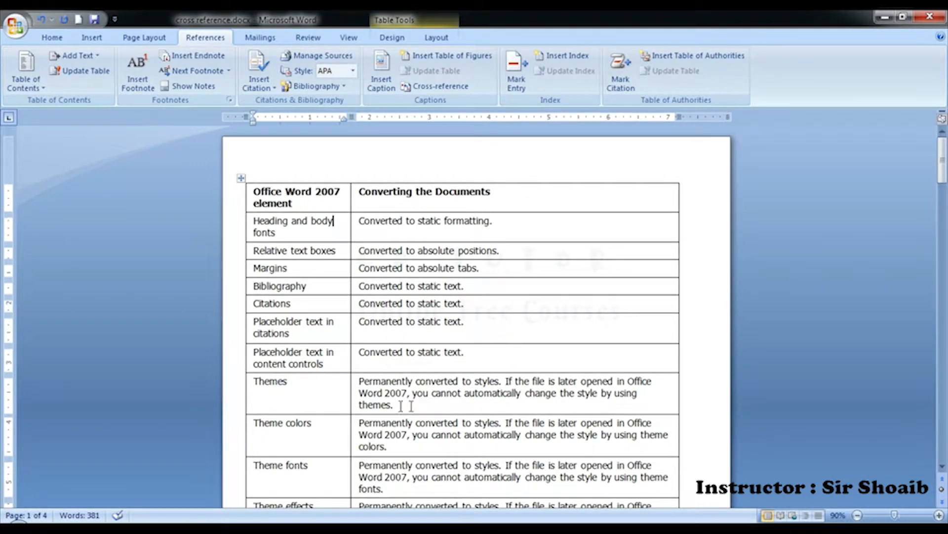
{"action": "scroll", "coordinate": [379, 326], "scroll_direction": "down", "scroll_amount": 15}
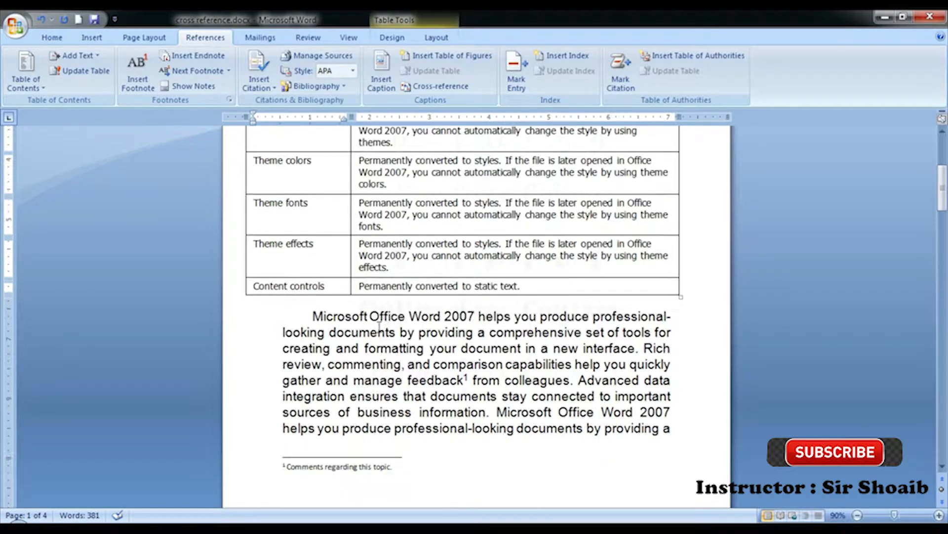
{"action": "scroll", "coordinate": [378, 326], "scroll_direction": "down", "scroll_amount": 15}
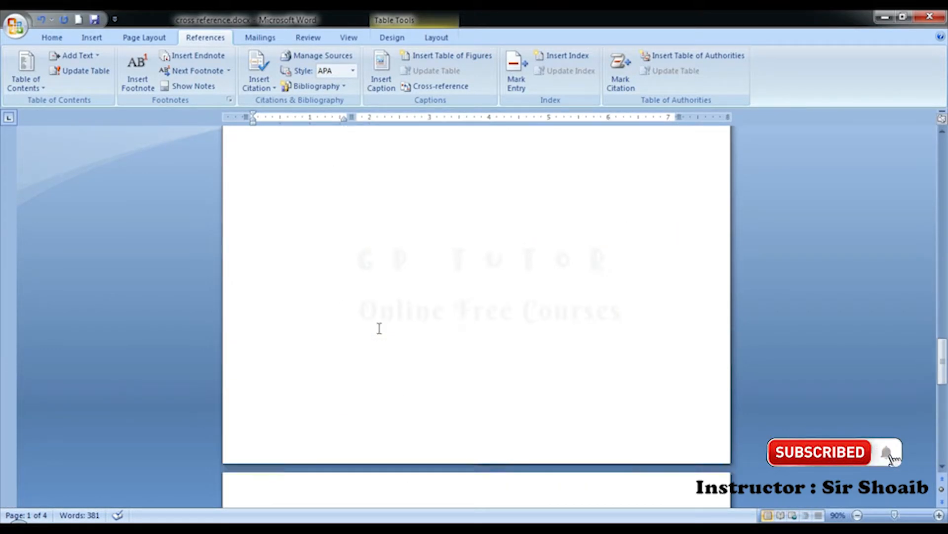
{"action": "scroll", "coordinate": [378, 328], "scroll_direction": "down", "scroll_amount": 10}
{"action": "scroll", "coordinate": [379, 328], "scroll_direction": "up", "scroll_amount": 15}
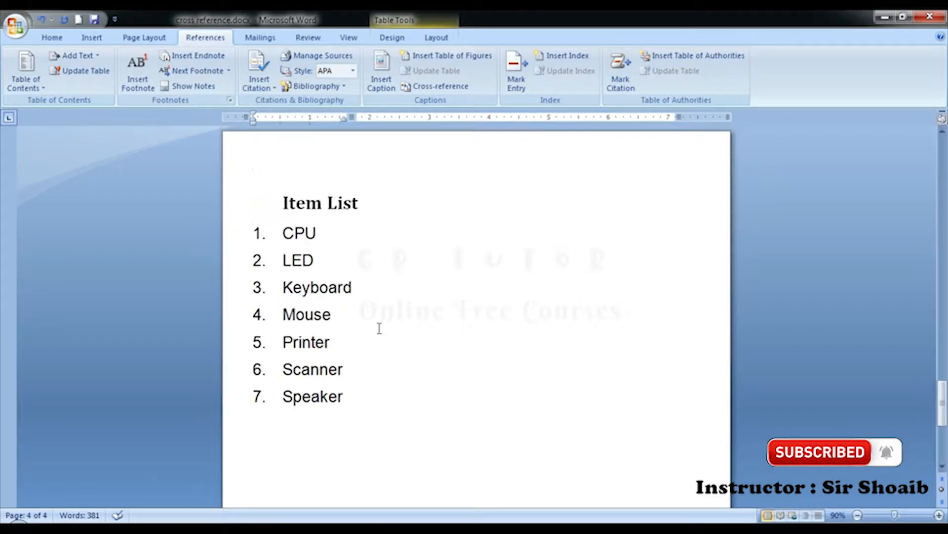
{"action": "scroll", "coordinate": [378, 328], "scroll_direction": "up", "scroll_amount": 10}
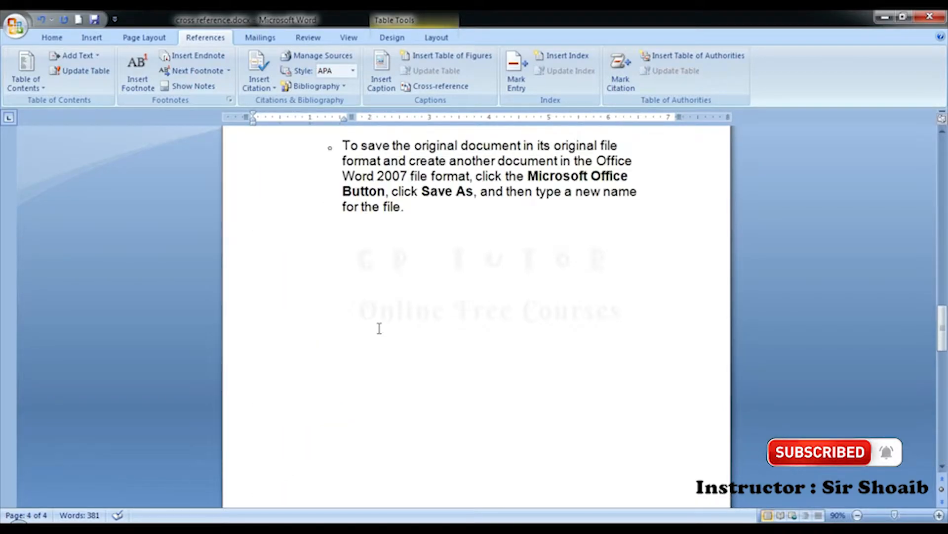
{"action": "scroll", "coordinate": [379, 327], "scroll_direction": "up", "scroll_amount": 15}
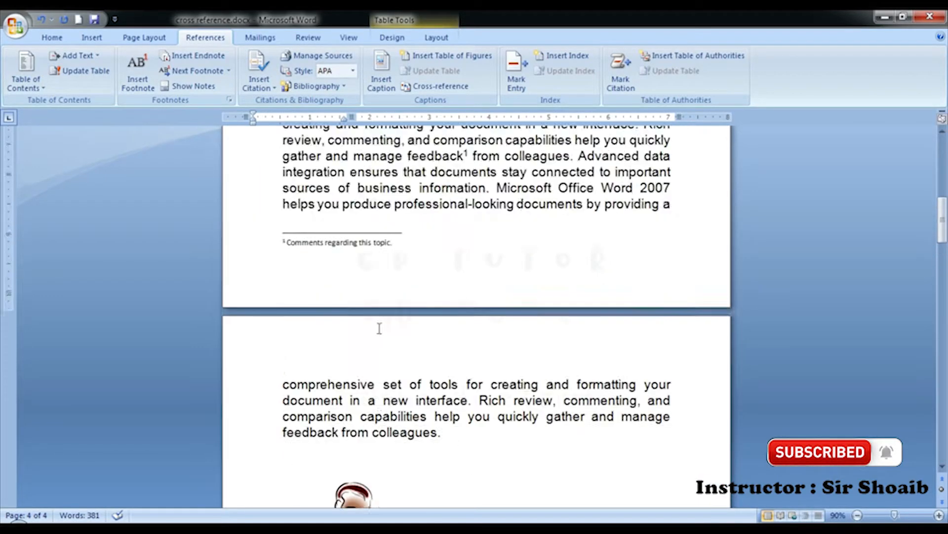
{"action": "scroll", "coordinate": [379, 328], "scroll_direction": "up", "scroll_amount": 5}
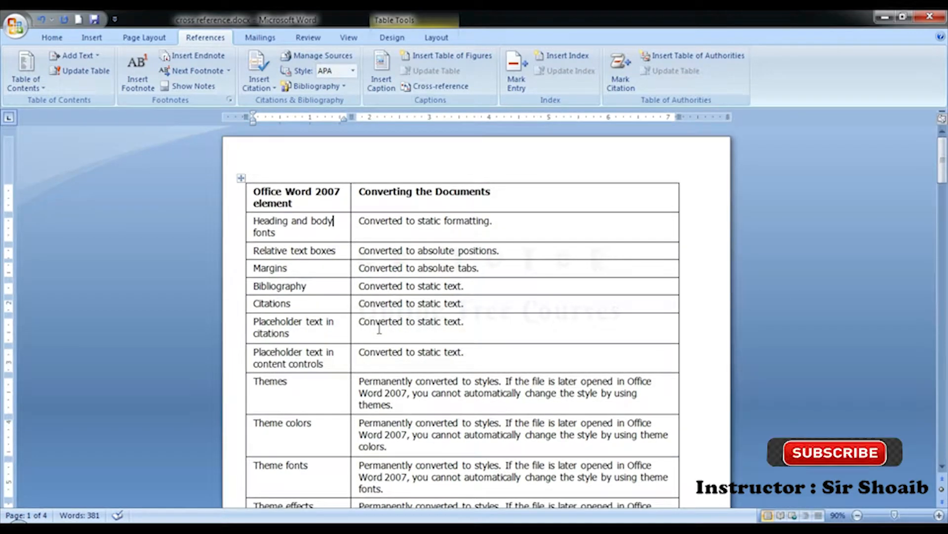
Step: Dismiss the Windows color scheme prompt without choosing an option
{"action": "left_click", "coordinate": [328, 206]}
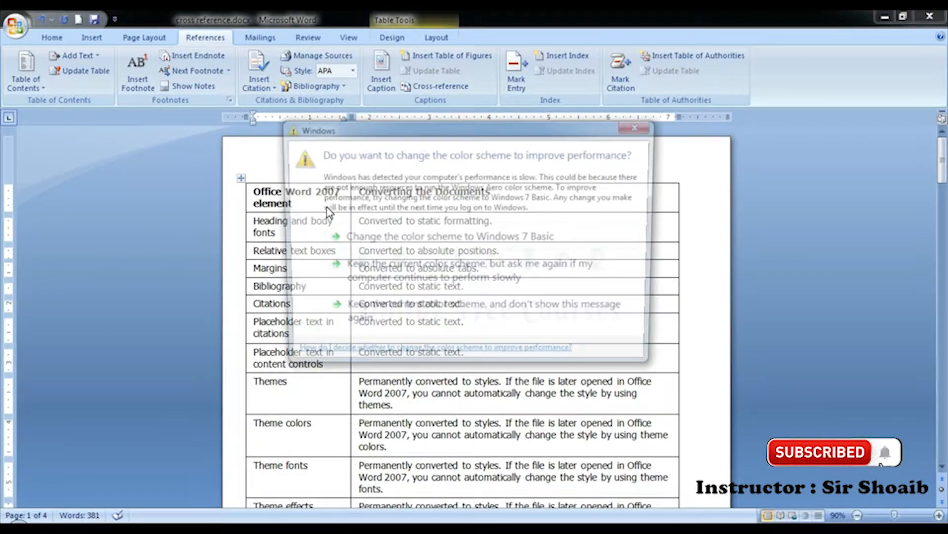
{"action": "key", "text": "Escape"}
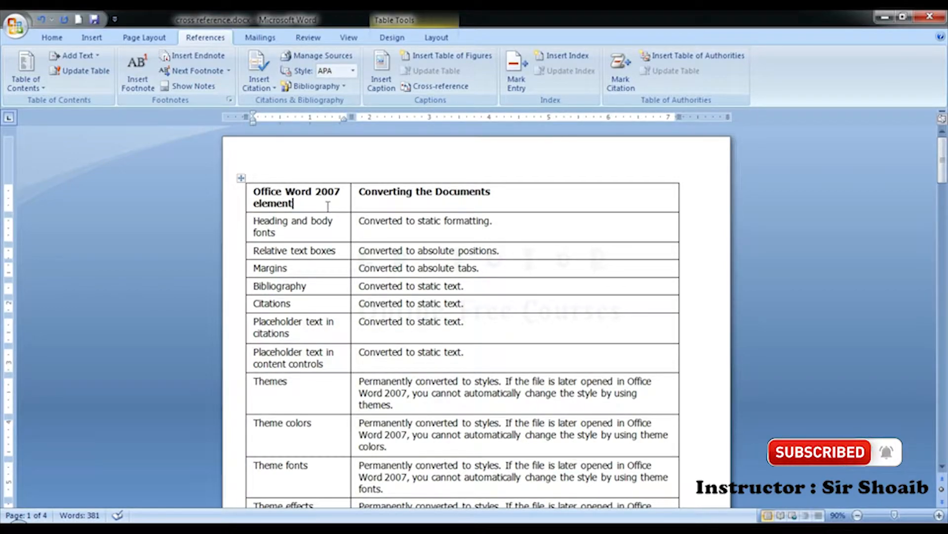
{"action": "scroll", "coordinate": [328, 205], "scroll_direction": "down", "scroll_amount": 20}
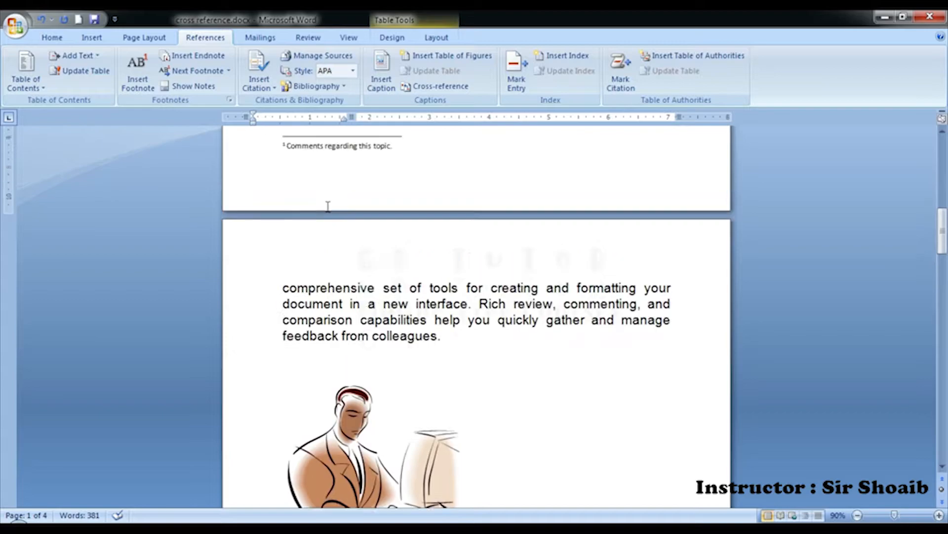
{"action": "scroll", "coordinate": [328, 206], "scroll_direction": "up", "scroll_amount": 20}
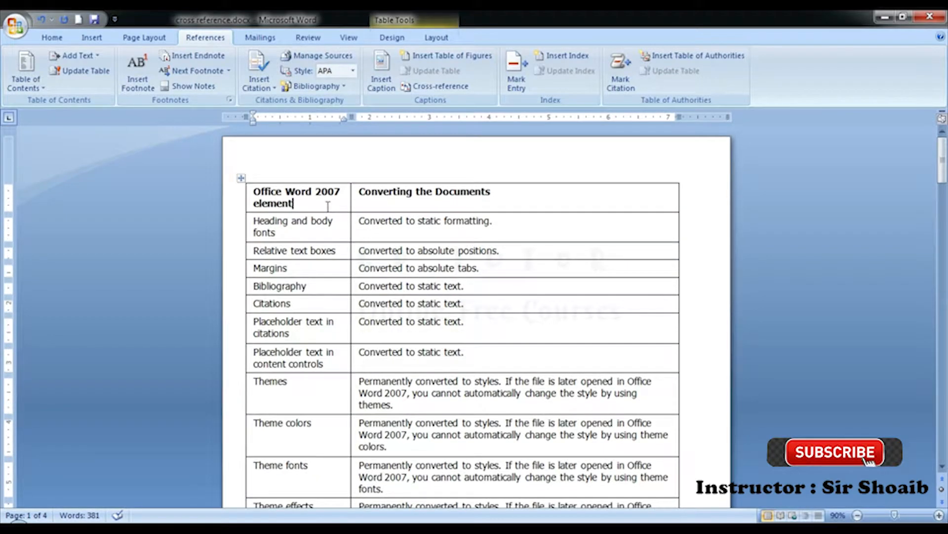
{"action": "left_click", "coordinate": [492, 221]}
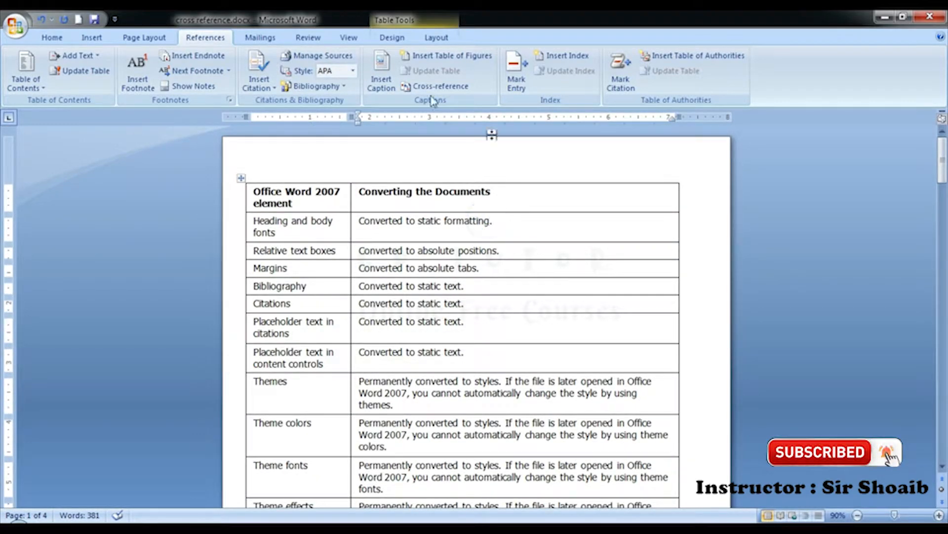
{"action": "scroll", "coordinate": [325, 197], "scroll_direction": "down", "scroll_amount": 3}
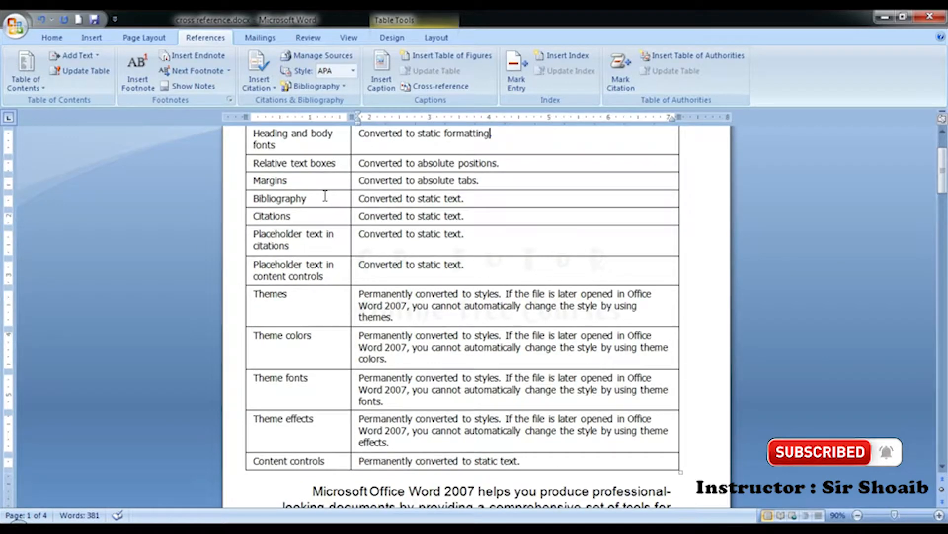
{"action": "scroll", "coordinate": [325, 196], "scroll_direction": "down", "scroll_amount": 3}
{"action": "scroll", "coordinate": [325, 197], "scroll_direction": "up", "scroll_amount": 6}
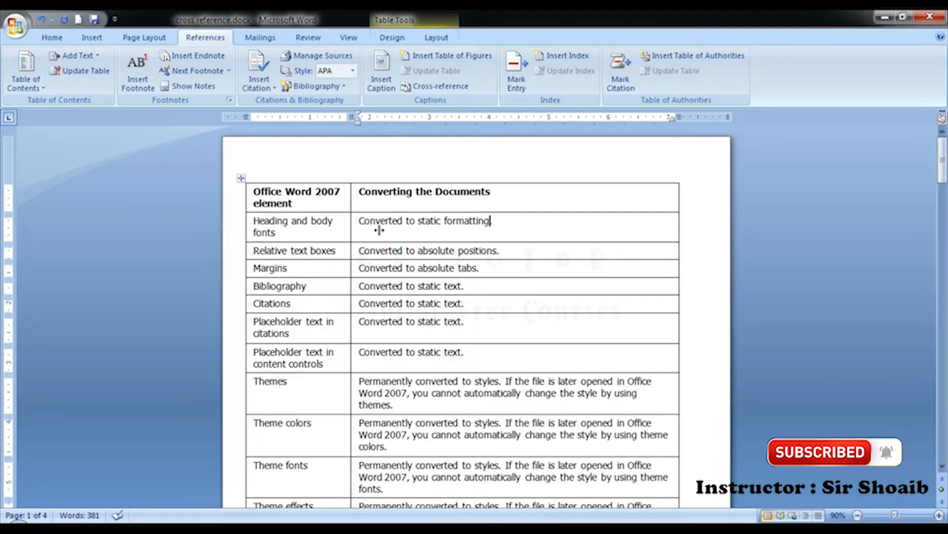
{"action": "scroll", "coordinate": [477, 302], "scroll_direction": "down", "scroll_amount": 3}
{"action": "scroll", "coordinate": [432, 330], "scroll_direction": "up", "scroll_amount": 3}
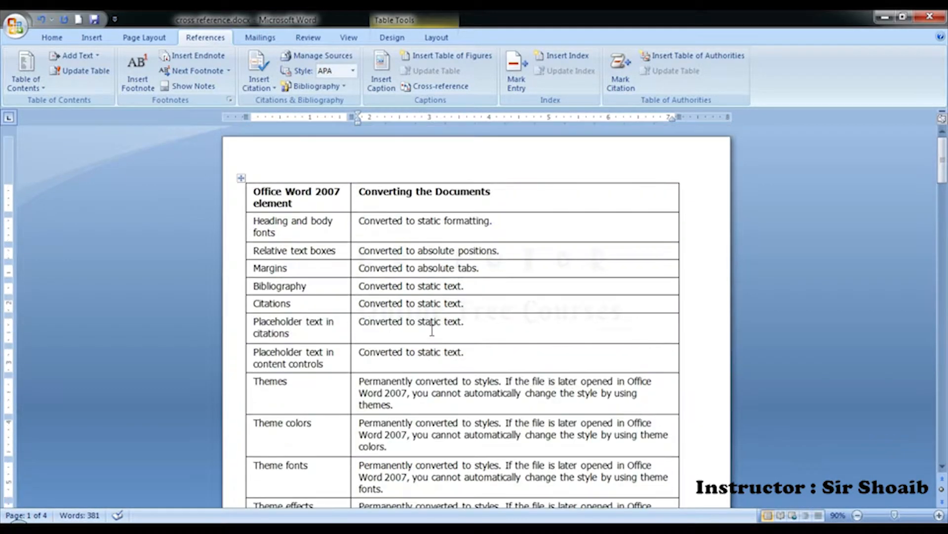
Step: Add an empty line below the table and insert the caption "Table 1 (Converting Documents Option)" there
{"action": "scroll", "coordinate": [319, 235], "scroll_direction": "down", "scroll_amount": 3}
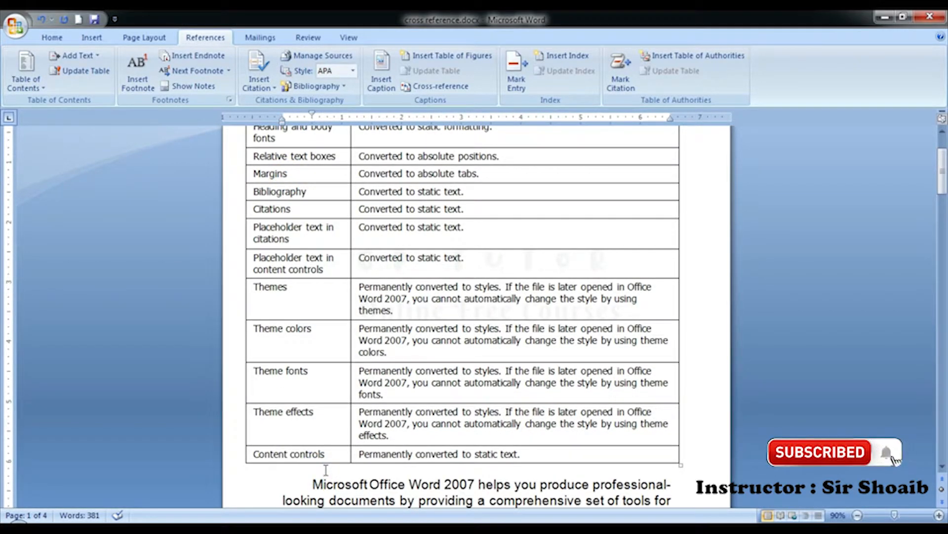
{"action": "key", "text": "Return"}
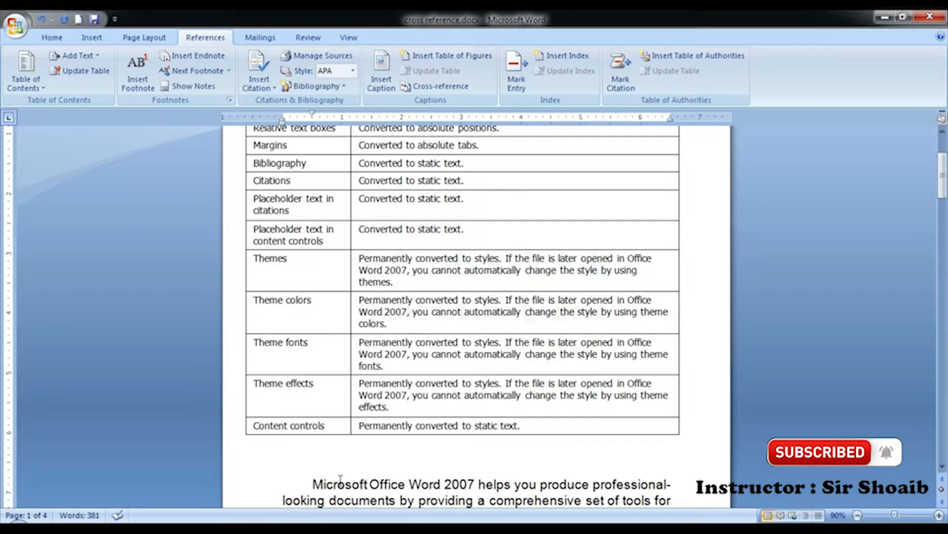
{"action": "left_click", "coordinate": [381, 85]}
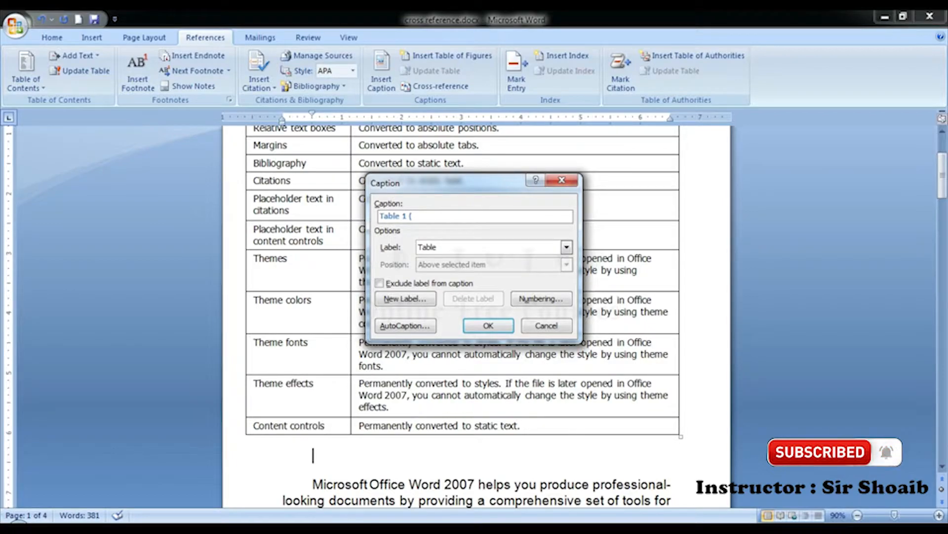
{"action": "type", "text": "(Converting "}
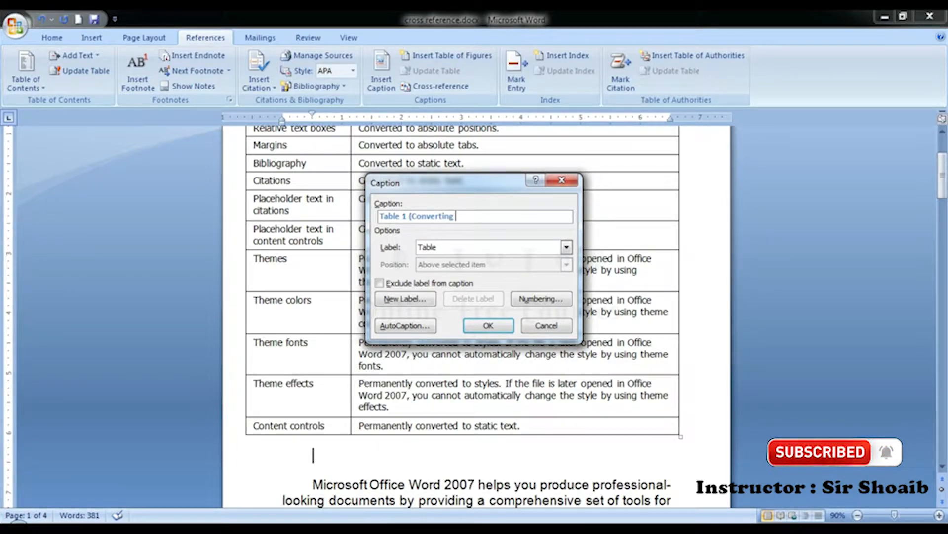
{"action": "type", "text": "Documen"}
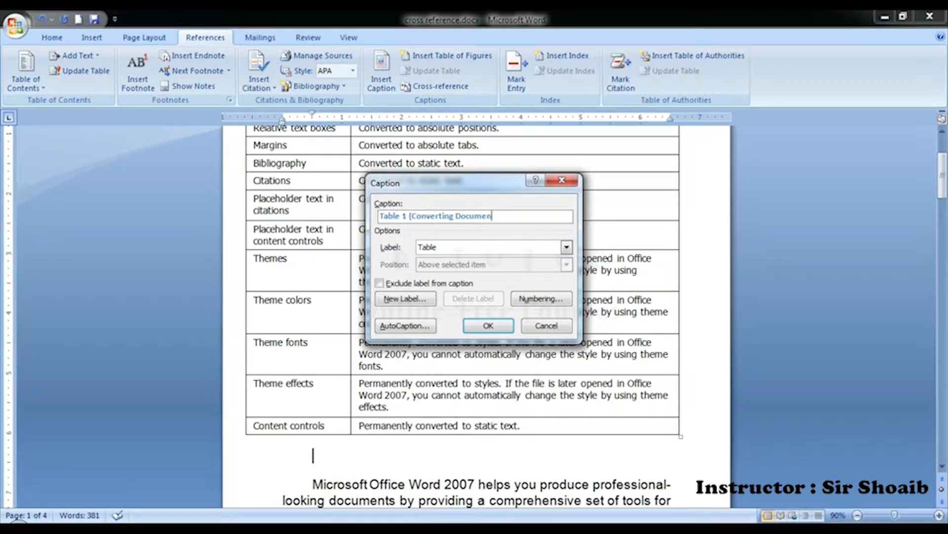
{"action": "type", "text": "ts Option)"}
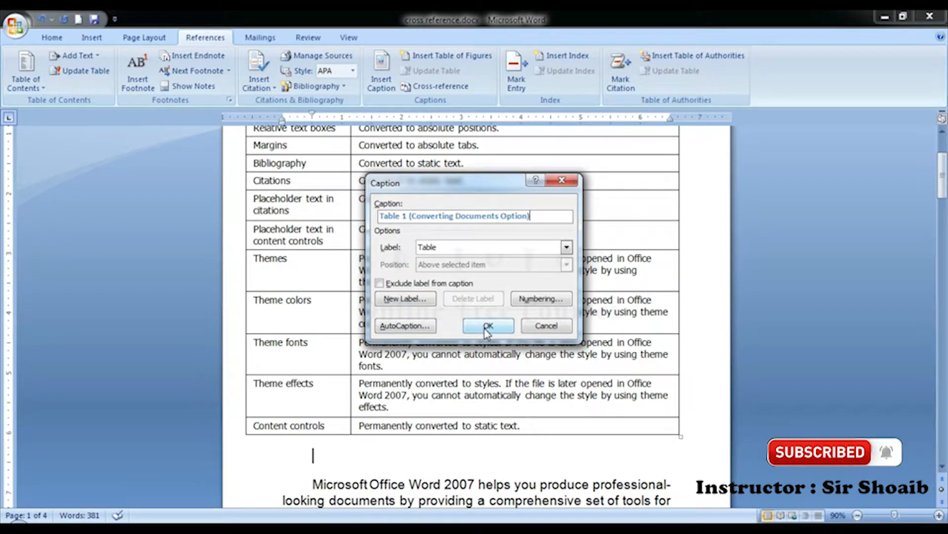
{"action": "left_click", "coordinate": [401, 299]}
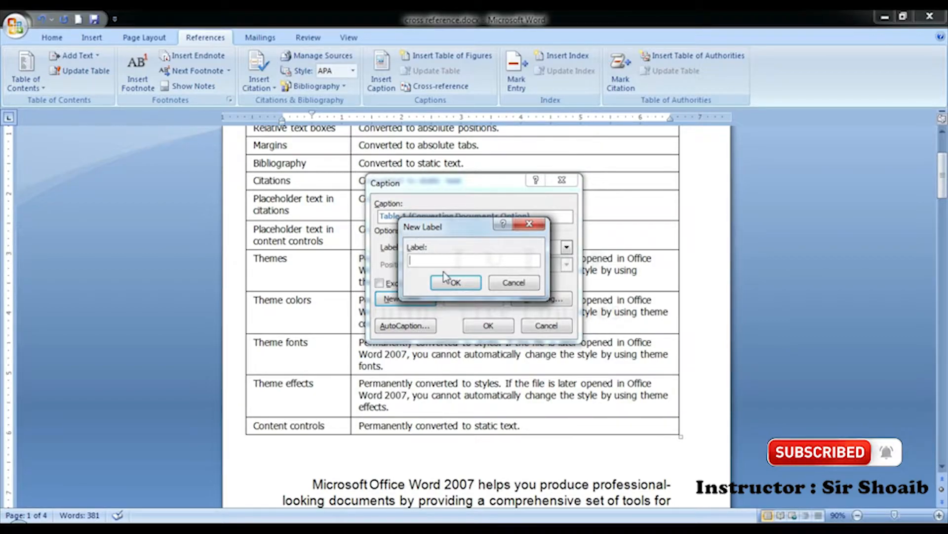
{"action": "left_click", "coordinate": [507, 289]}
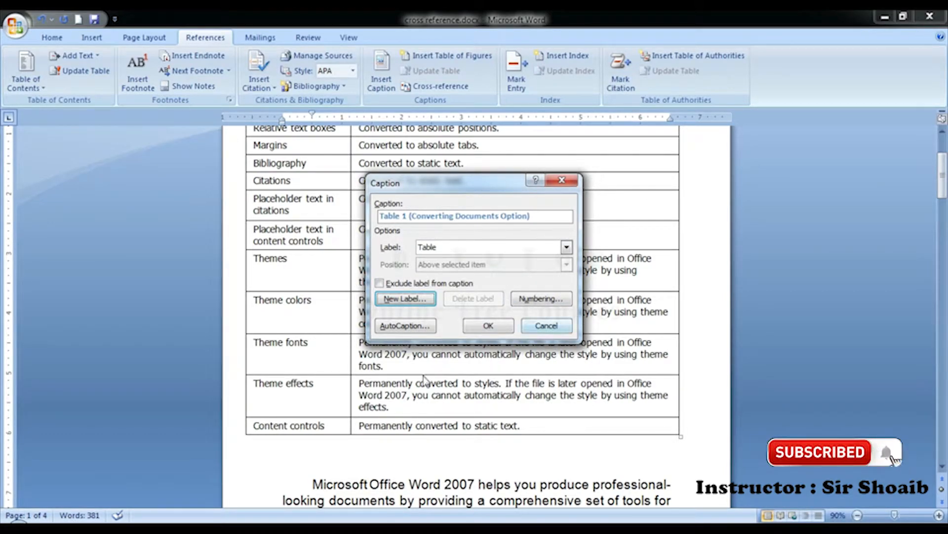
{"action": "left_click", "coordinate": [497, 326]}
Step: Center the Table 1 caption and add an empty line between it and the table
{"action": "left_click", "coordinate": [308, 440]}
{"action": "scroll", "coordinate": [424, 427], "scroll_direction": "down", "scroll_amount": 1}
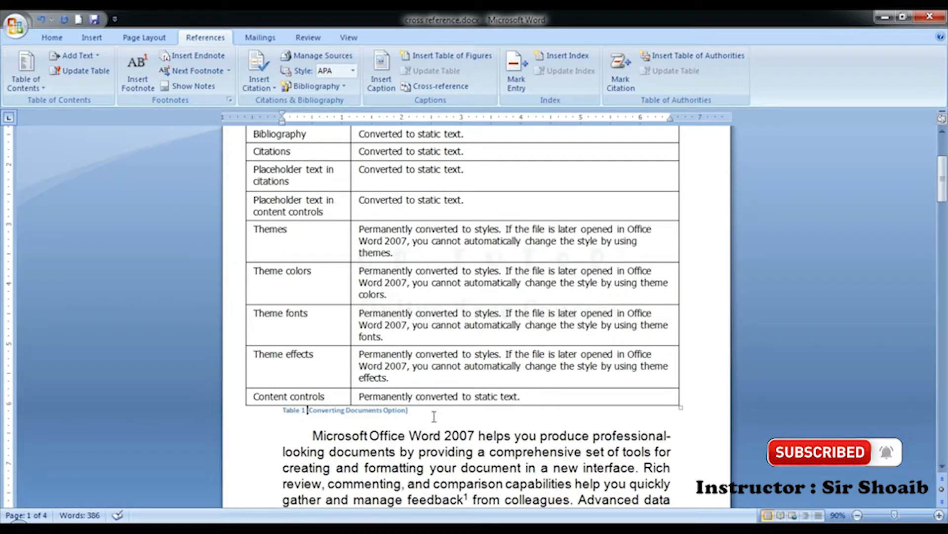
{"action": "left_click", "coordinate": [434, 416]}
{"action": "key", "text": "Home"}
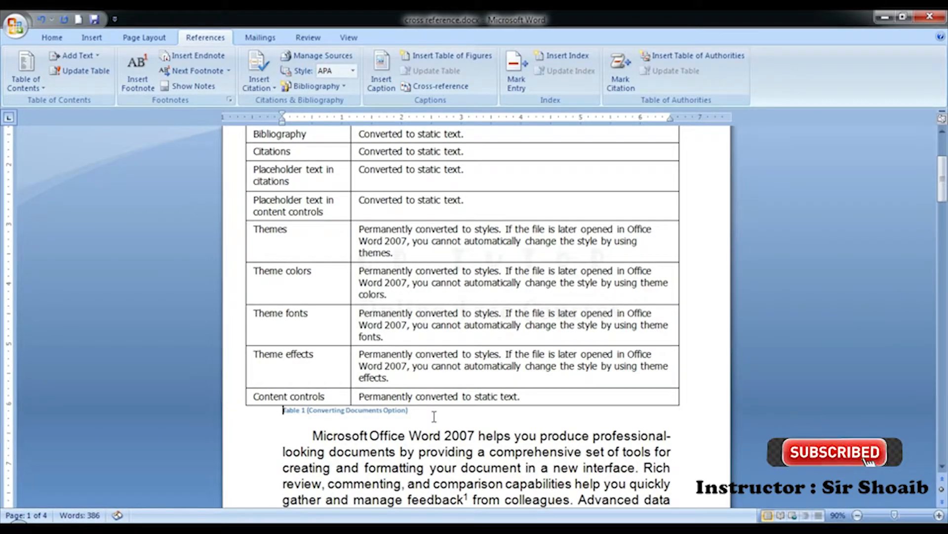
{"action": "key", "text": "ctrl+e"}
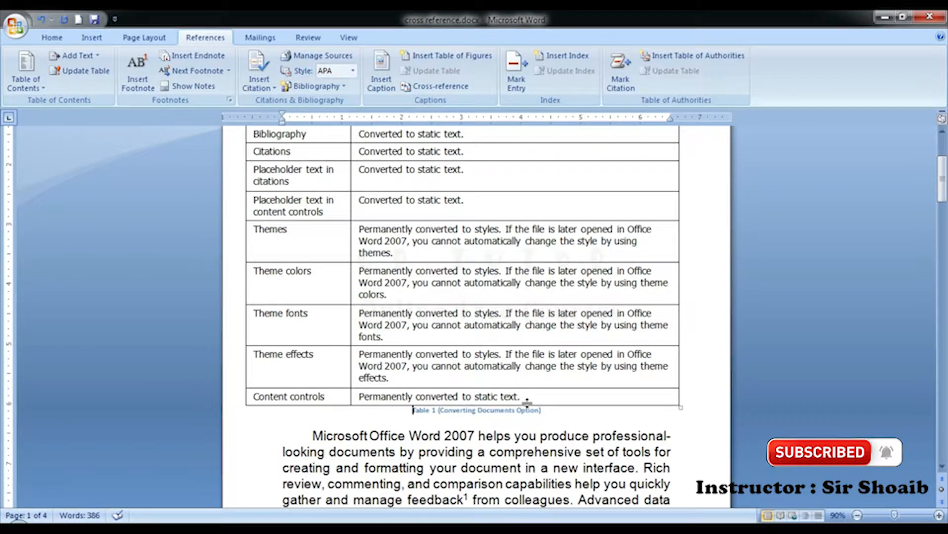
{"action": "key", "text": "Return"}
{"action": "key", "text": "Up"}
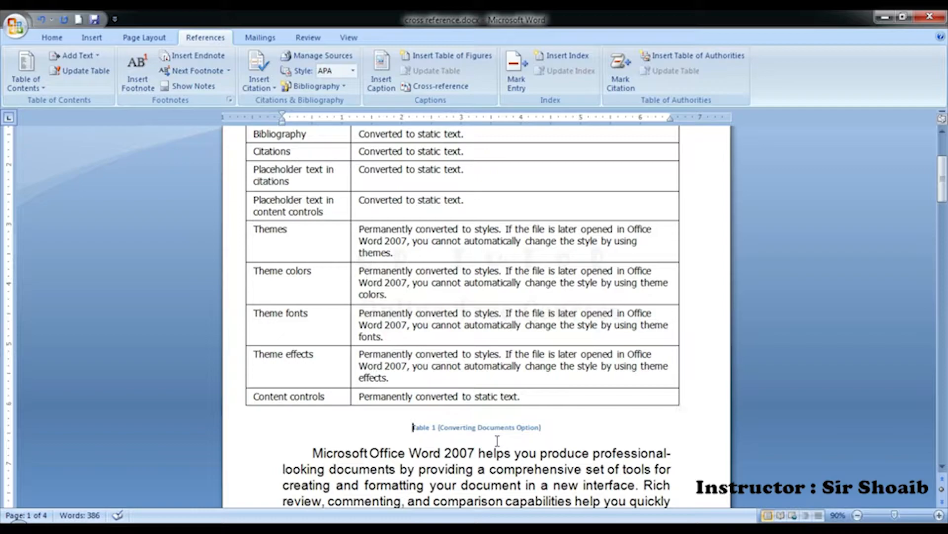
Step: Enlarge the text of the whole Table 1 caption by four font-size increments
{"action": "key", "text": "shift+End"}
{"action": "key", "text": "ctrl+shift+period"}
{"action": "key", "text": "ctrl+shift+period"}
{"action": "key", "text": "ctrl+shift+period"}
{"action": "key", "text": "ctrl+shift+period"}
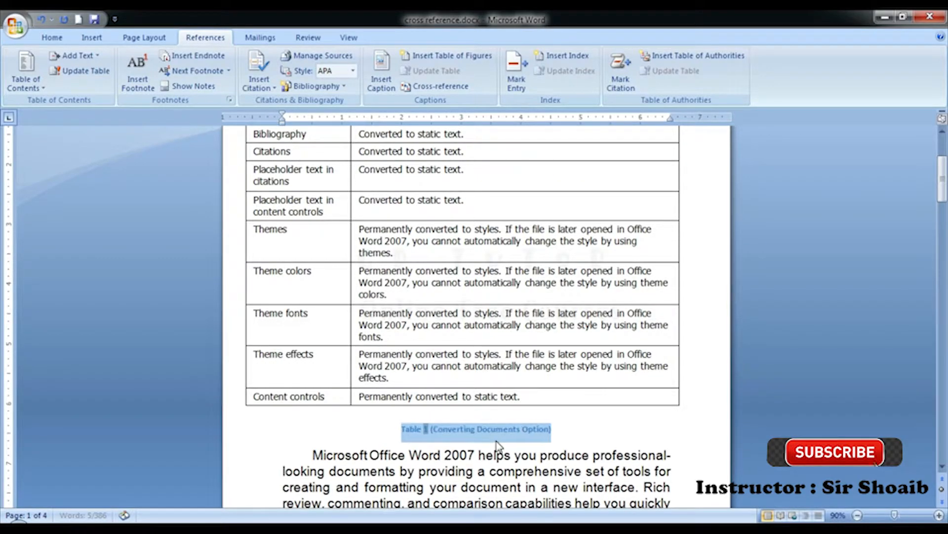
{"action": "key", "text": "Home"}
Step: Examine the footnote mark and its note in the paragraph below the table, through to the picture on the following page
{"action": "scroll", "coordinate": [486, 437], "scroll_direction": "down", "scroll_amount": 5}
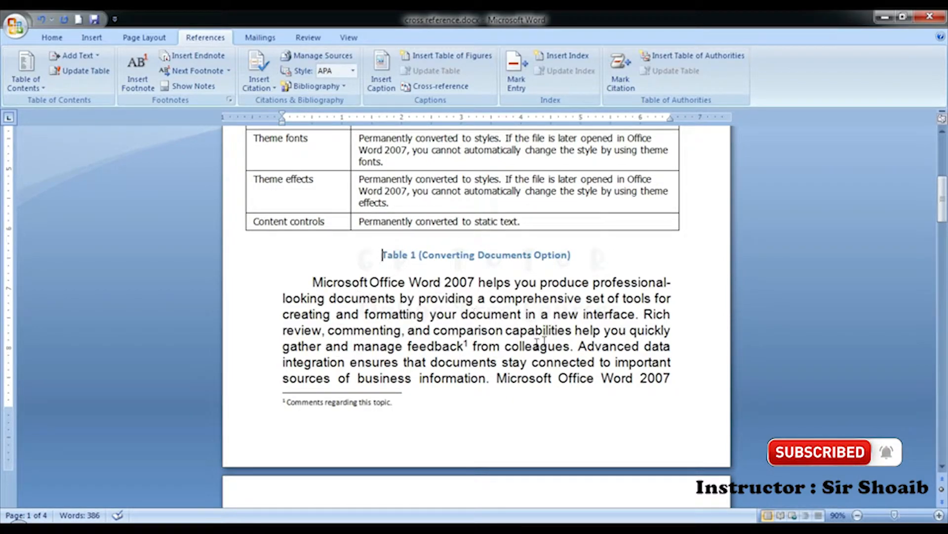
{"action": "mouse_move", "coordinate": [467, 345]}
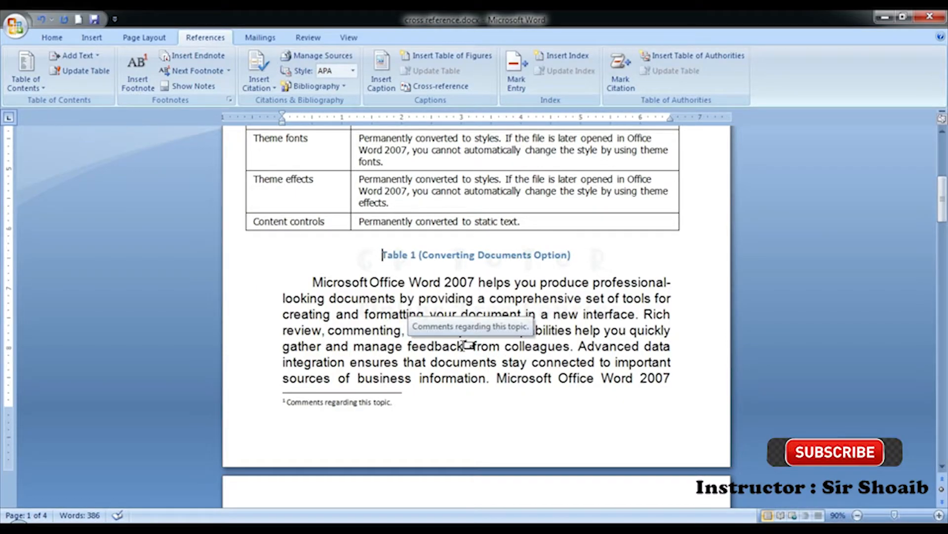
{"action": "left_click", "coordinate": [328, 402]}
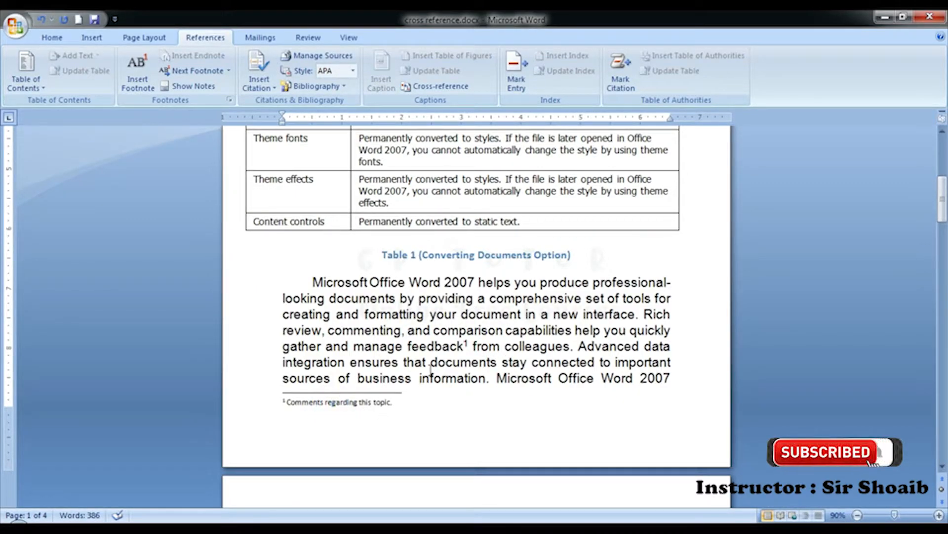
{"action": "scroll", "coordinate": [429, 356], "scroll_direction": "down", "scroll_amount": 3}
{"action": "scroll", "coordinate": [429, 355], "scroll_direction": "down", "scroll_amount": 4}
{"action": "left_click", "coordinate": [452, 348]}
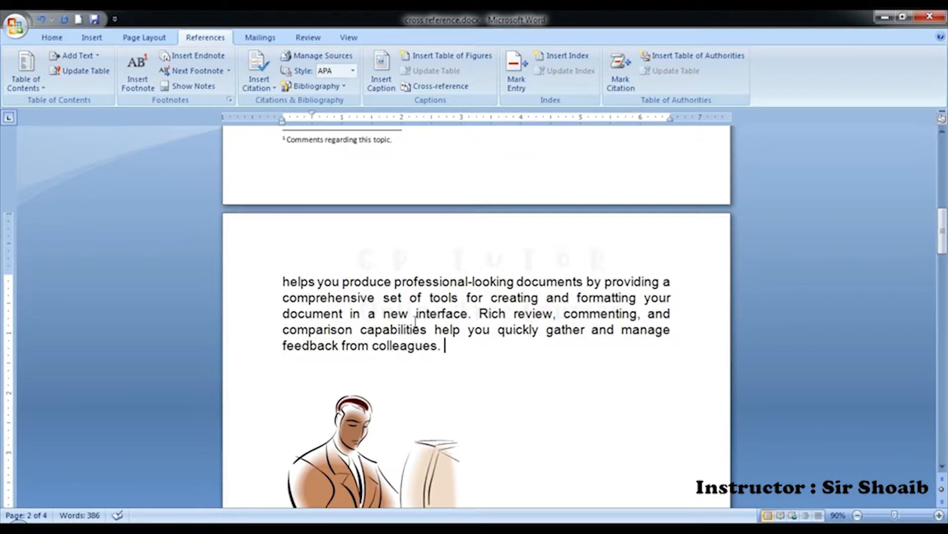
{"action": "scroll", "coordinate": [457, 343], "scroll_direction": "down", "scroll_amount": 5}
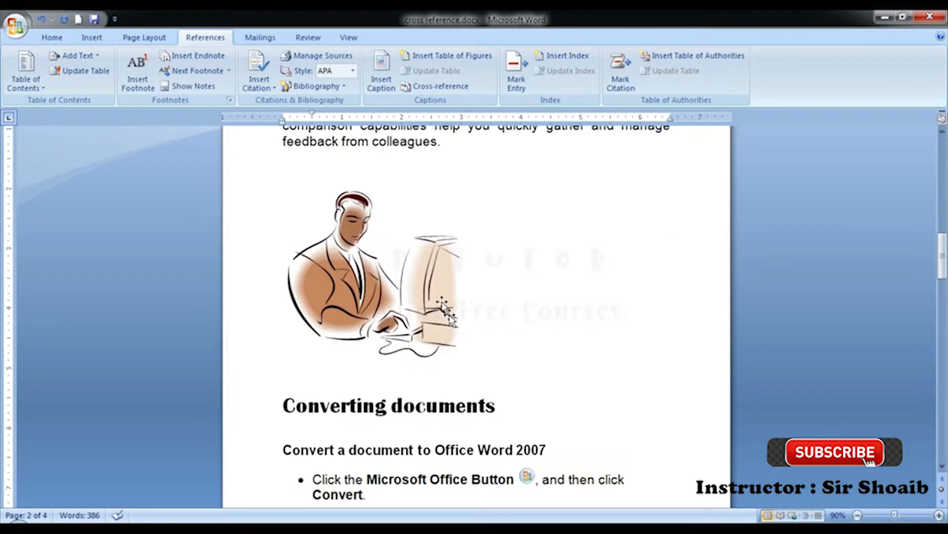
Step: Insert the caption "Figure 1" below the picture of the man at the computer, using the Figure label
{"action": "left_click", "coordinate": [379, 292]}
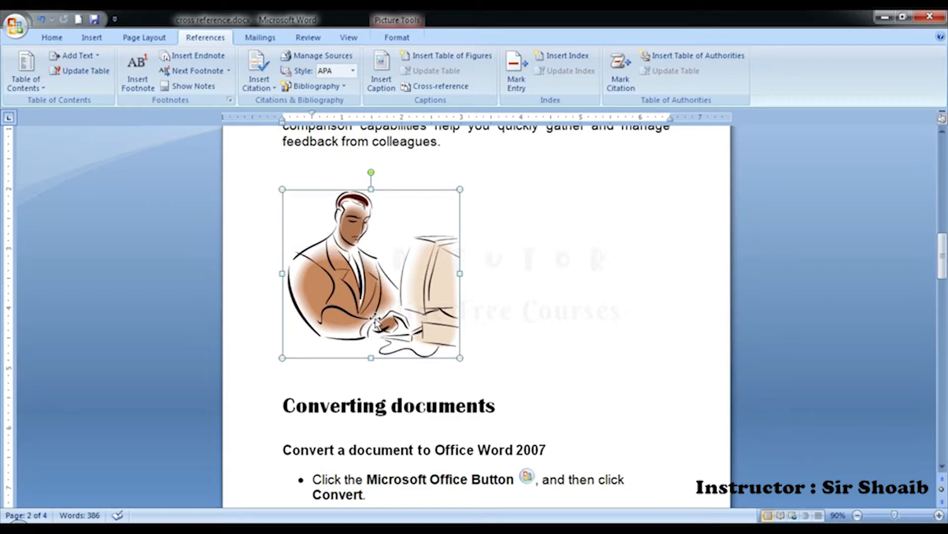
{"action": "right_click", "coordinate": [376, 323]}
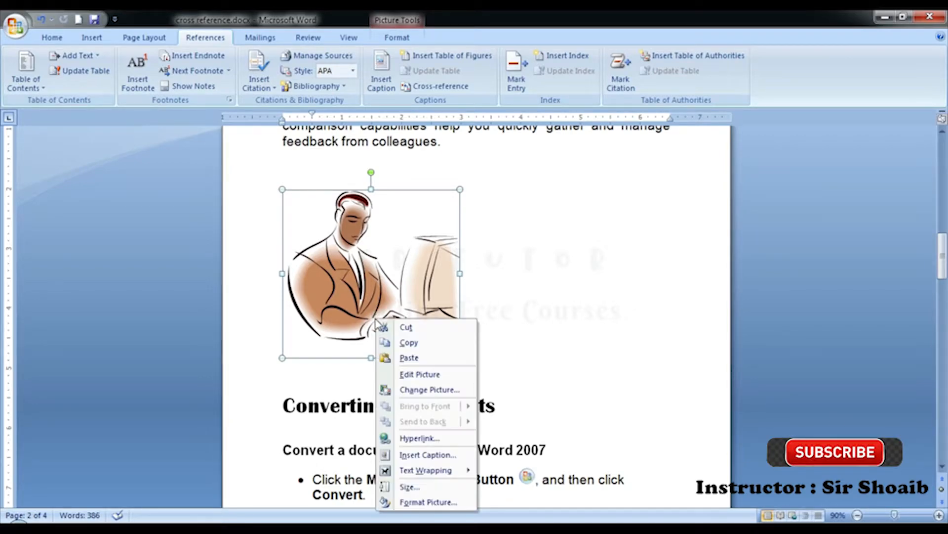
{"action": "left_click", "coordinate": [443, 454]}
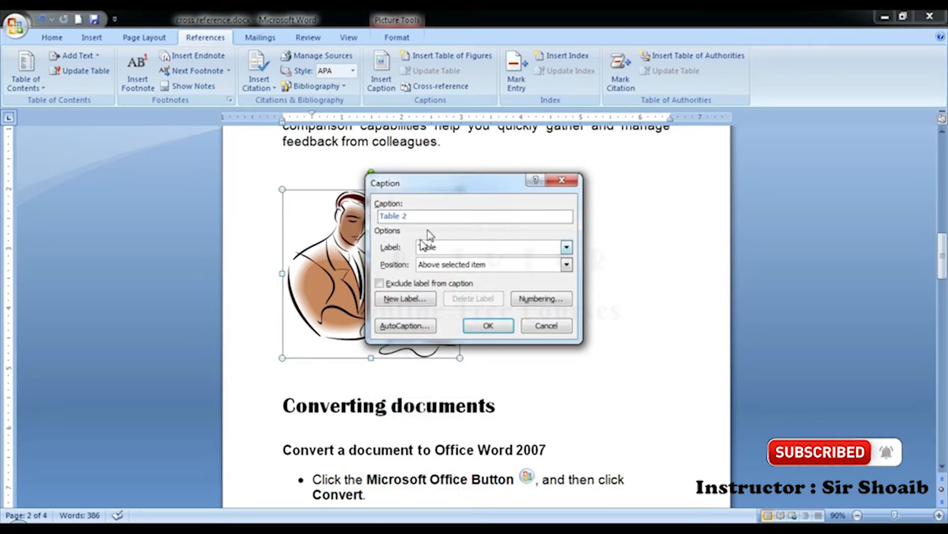
{"action": "left_click", "coordinate": [501, 252]}
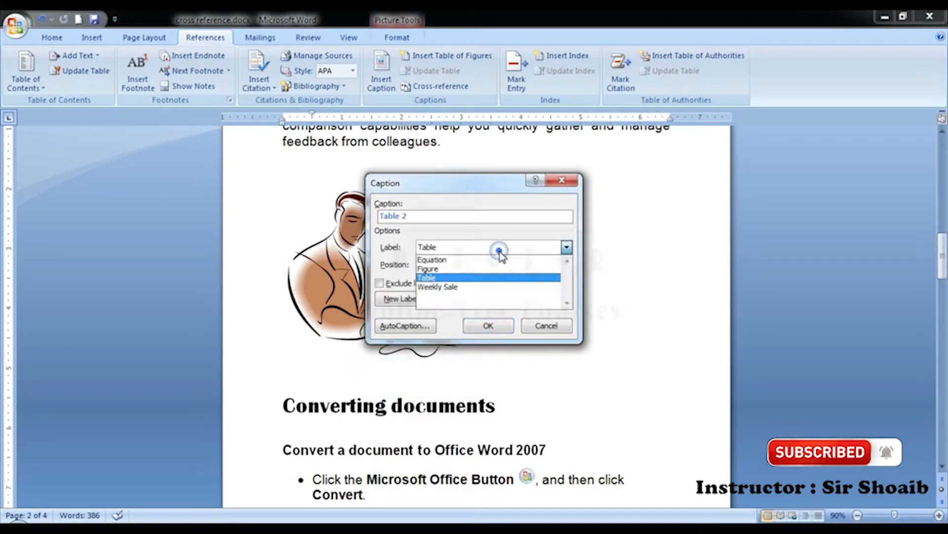
{"action": "left_click", "coordinate": [458, 269]}
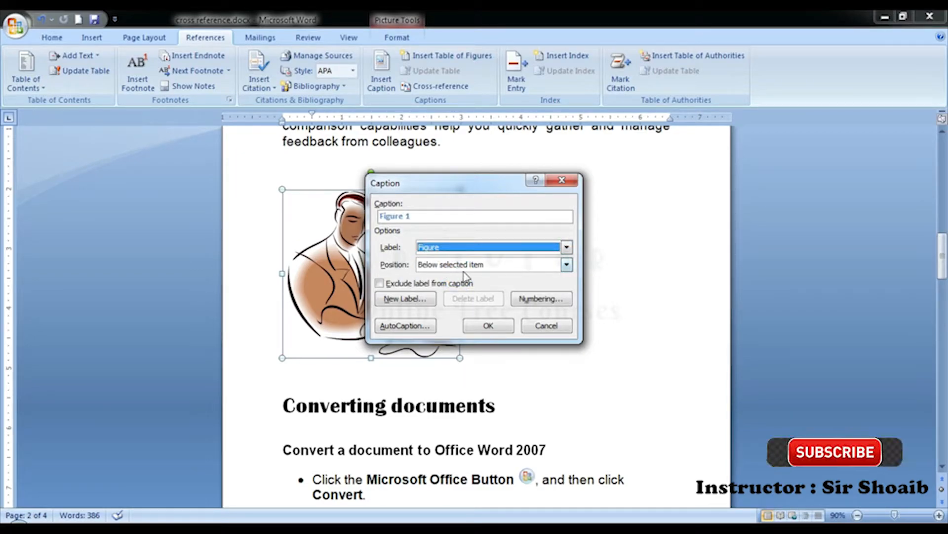
{"action": "left_click", "coordinate": [488, 326]}
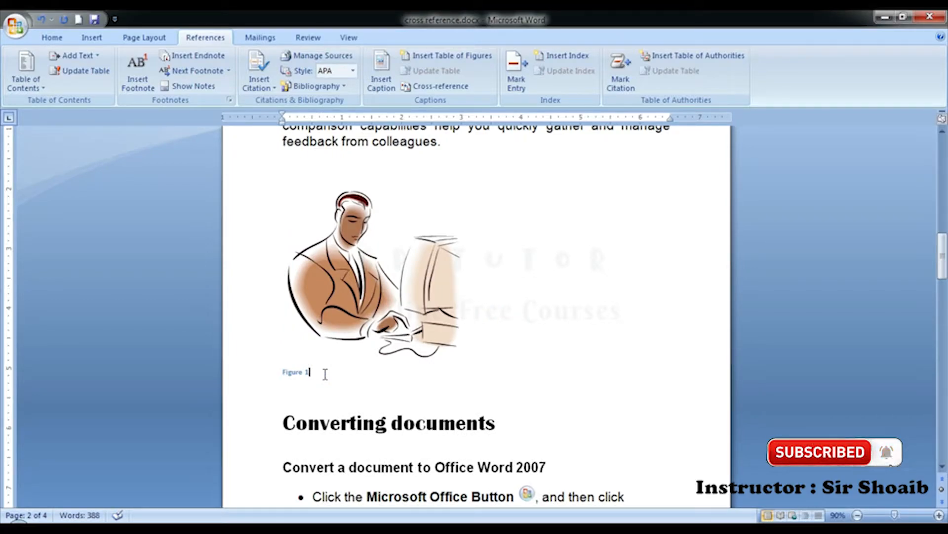
Step: Look through the document's captioned table, picture, converting instructions and numbered item list
{"action": "scroll", "coordinate": [325, 374], "scroll_direction": "down", "scroll_amount": 5}
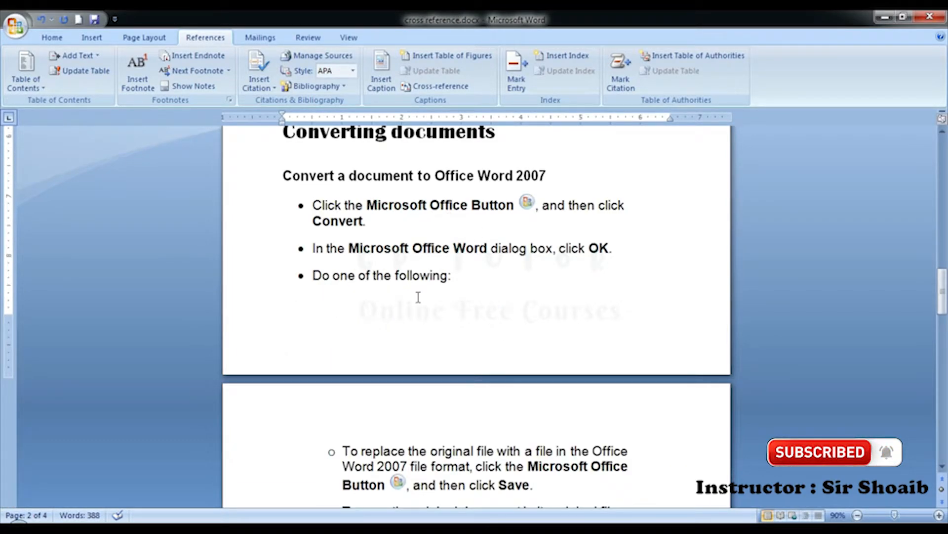
{"action": "scroll", "coordinate": [418, 296], "scroll_direction": "down", "scroll_amount": 3}
{"action": "scroll", "coordinate": [418, 296], "scroll_direction": "up", "scroll_amount": 4}
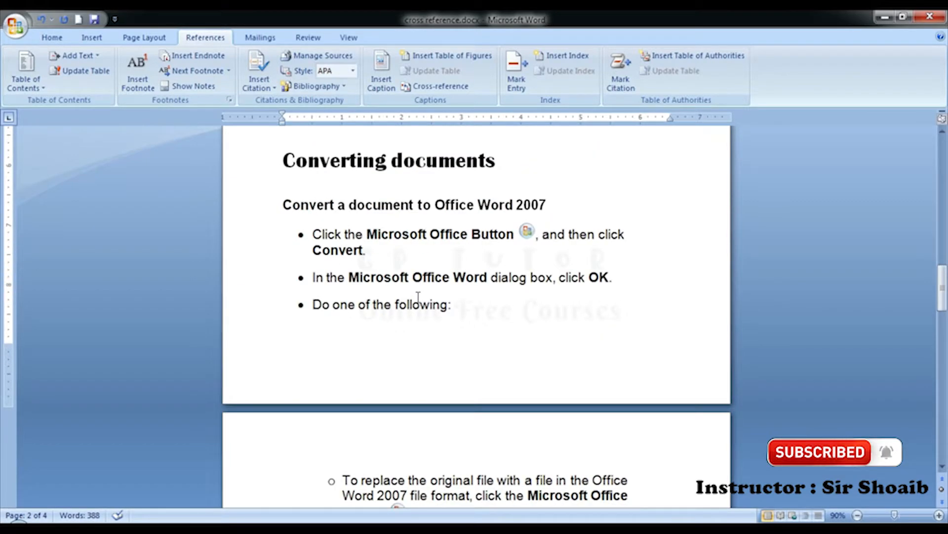
{"action": "scroll", "coordinate": [418, 297], "scroll_direction": "down", "scroll_amount": 8}
{"action": "scroll", "coordinate": [418, 297], "scroll_direction": "down", "scroll_amount": 6}
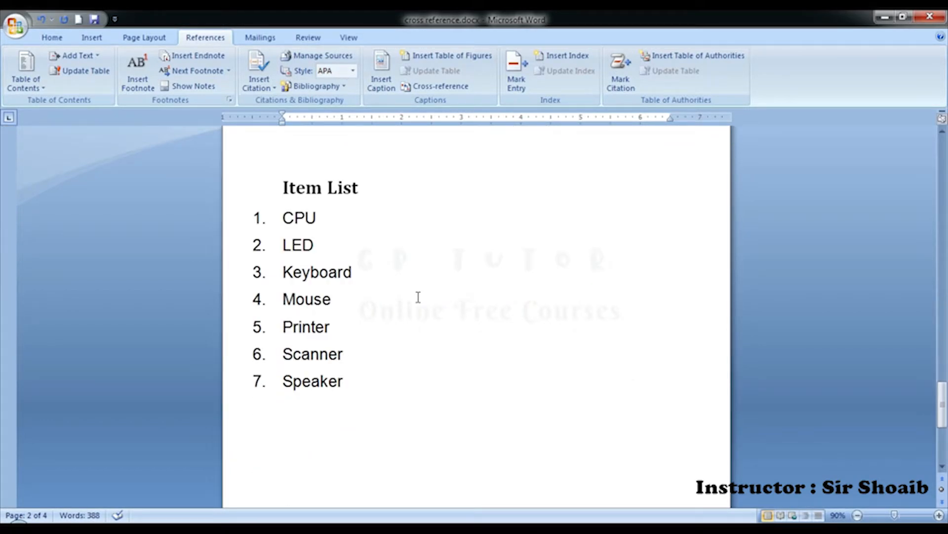
{"action": "scroll", "coordinate": [418, 296], "scroll_direction": "up", "scroll_amount": 1}
{"action": "key", "text": "ctrl+Home"}
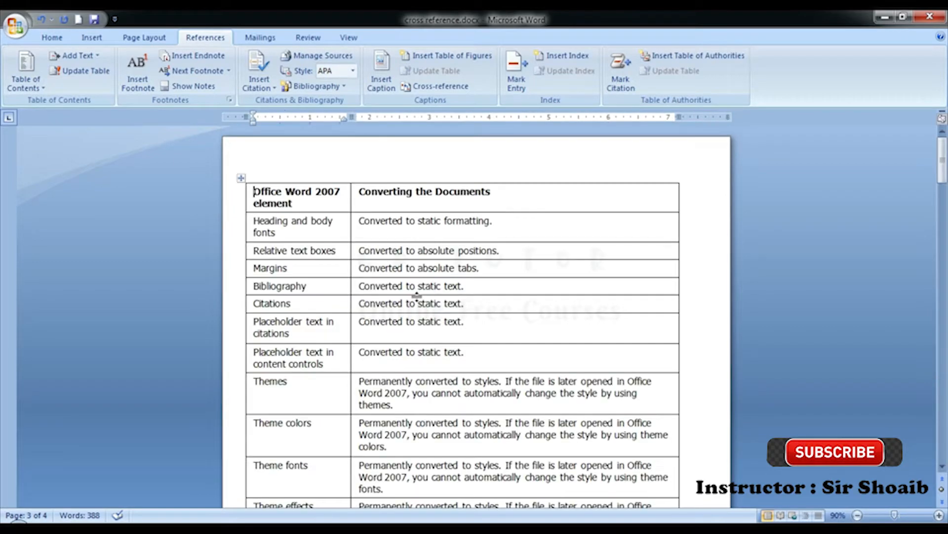
{"action": "scroll", "coordinate": [418, 296], "scroll_direction": "down", "scroll_amount": 4}
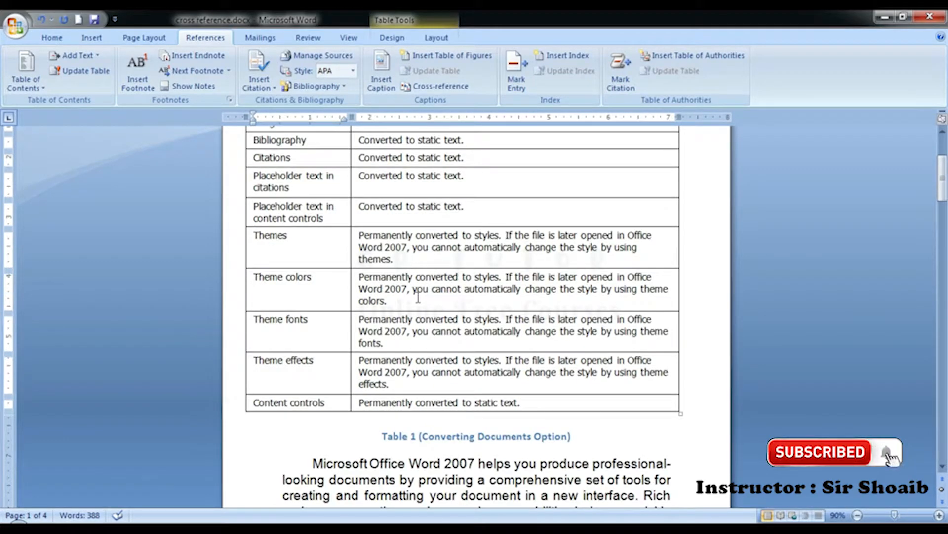
{"action": "scroll", "coordinate": [443, 256], "scroll_direction": "up", "scroll_amount": 4}
{"action": "scroll", "coordinate": [443, 256], "scroll_direction": "down", "scroll_amount": 3}
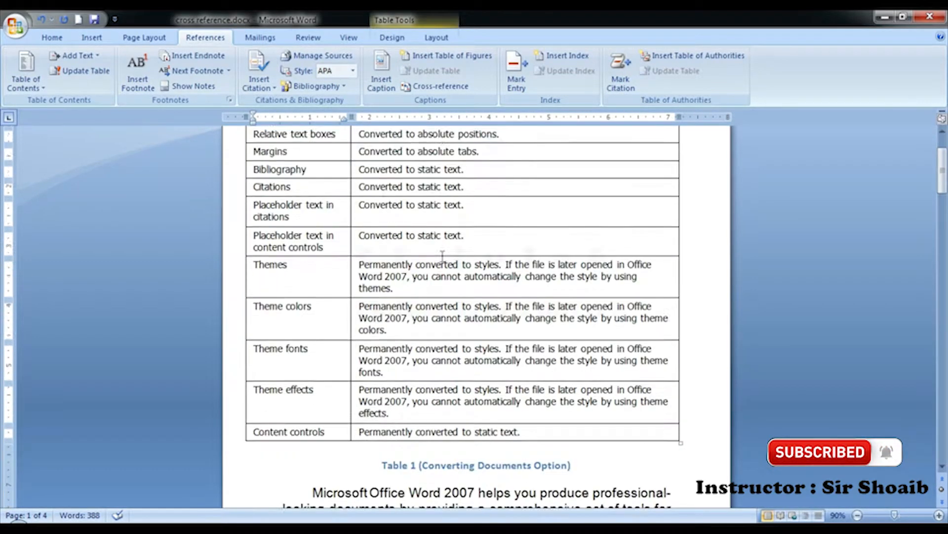
{"action": "scroll", "coordinate": [443, 256], "scroll_direction": "down", "scroll_amount": 1}
{"action": "scroll", "coordinate": [400, 335], "scroll_direction": "down", "scroll_amount": 20}
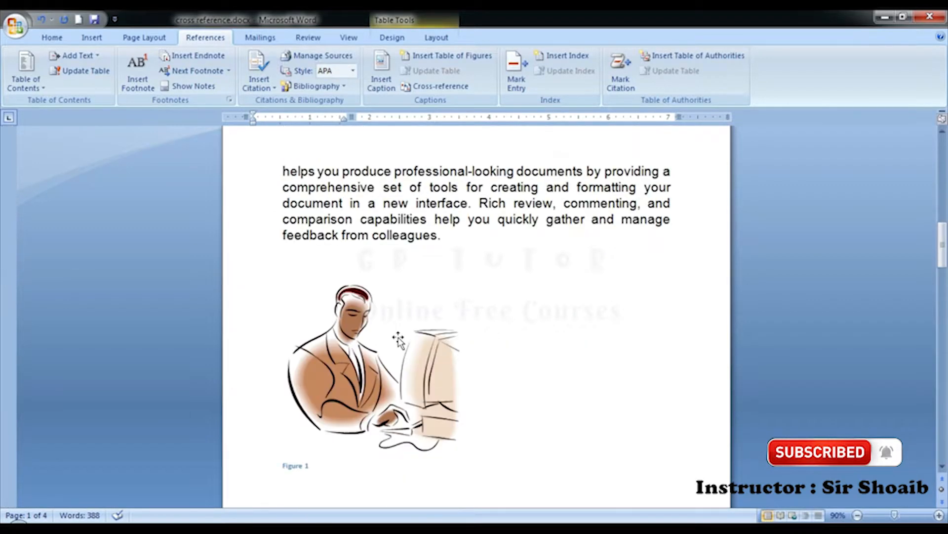
{"action": "left_click", "coordinate": [482, 313]}
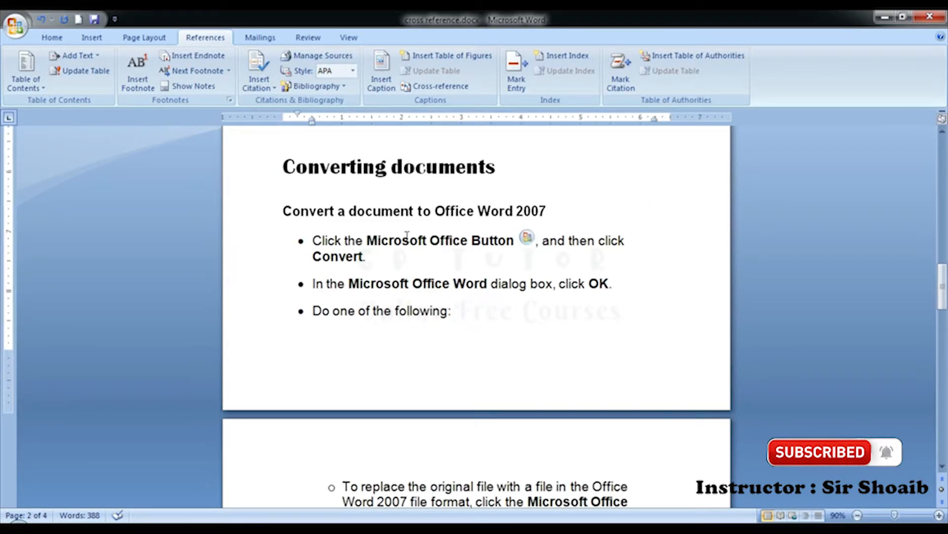
{"action": "scroll", "coordinate": [390, 245], "scroll_direction": "down", "scroll_amount": 10}
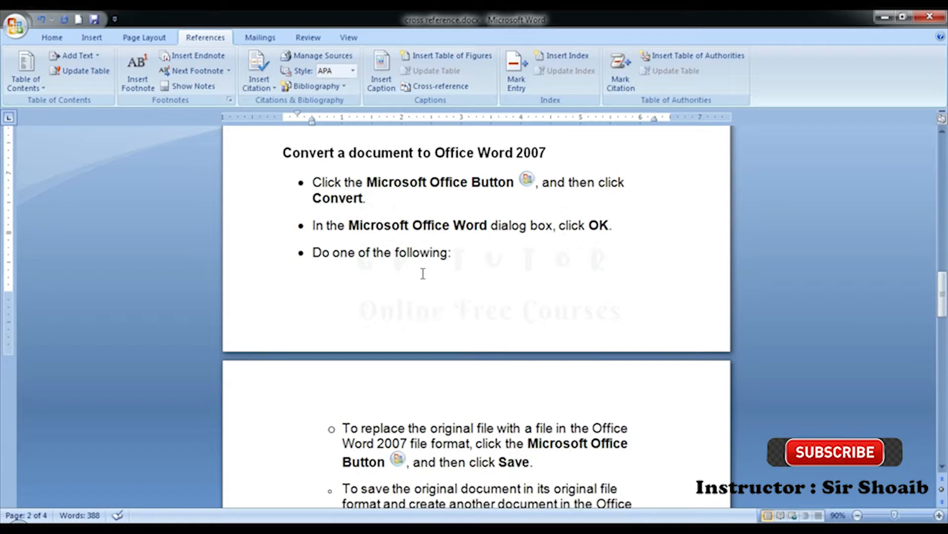
Step: Insert a hyperlinked cross-reference to the entire Table 1 caption after "for the file." in the last sub-bullet
{"action": "left_click", "coordinate": [418, 292]}
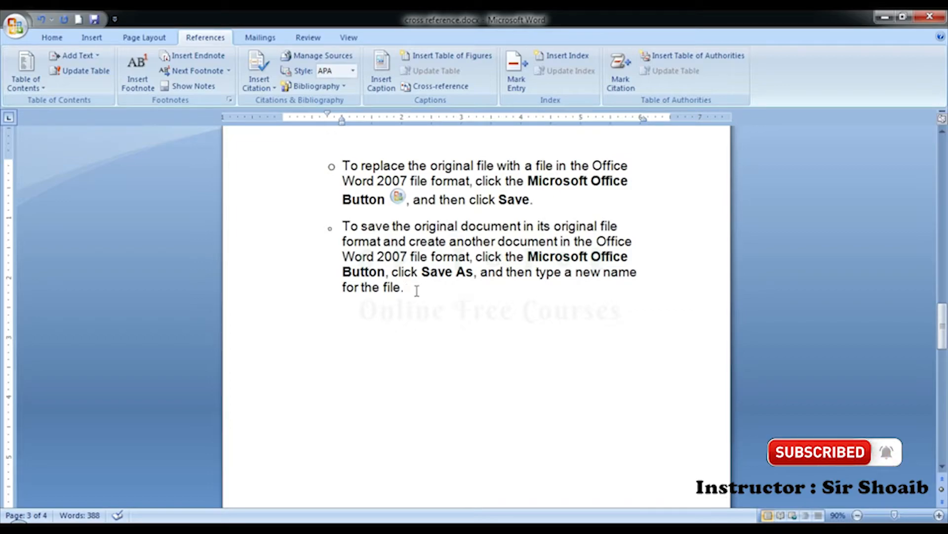
{"action": "left_click", "coordinate": [441, 87]}
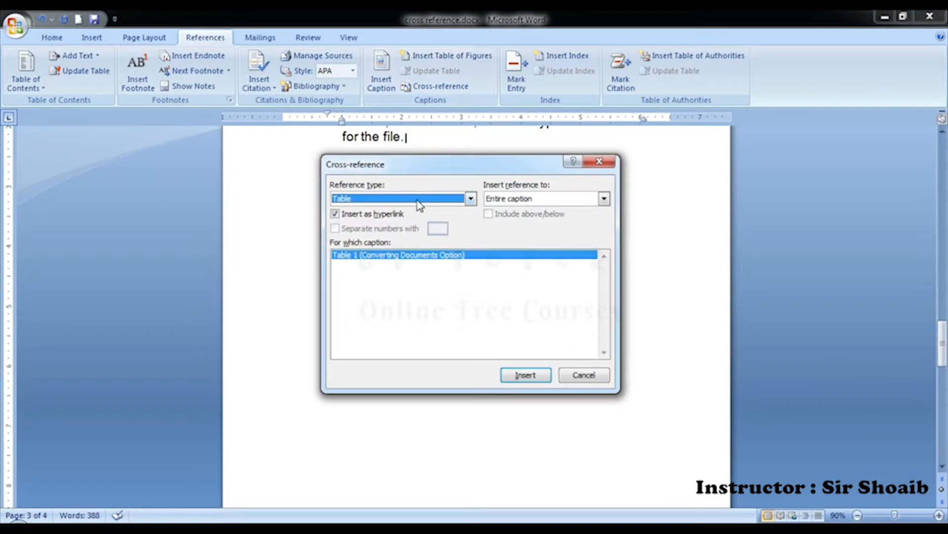
{"action": "left_click", "coordinate": [335, 213]}
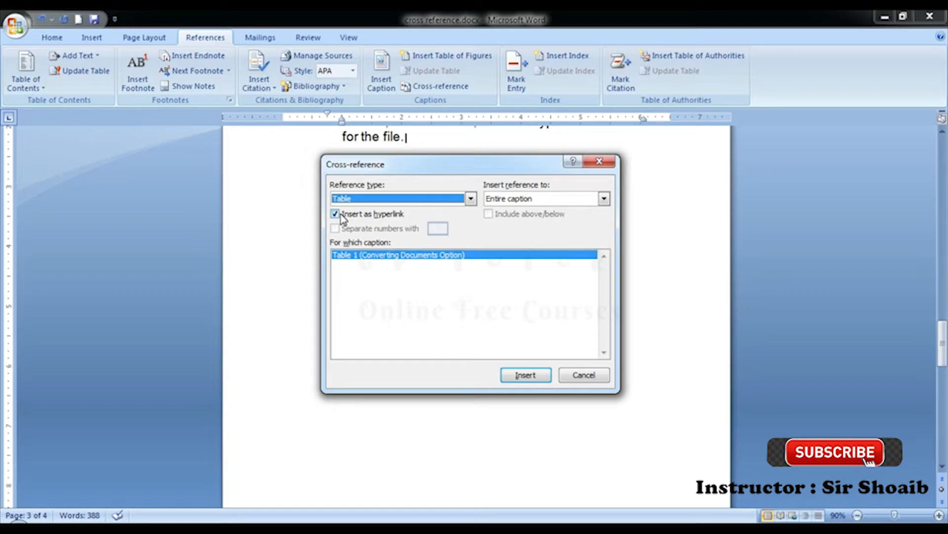
{"action": "left_click", "coordinate": [562, 199]}
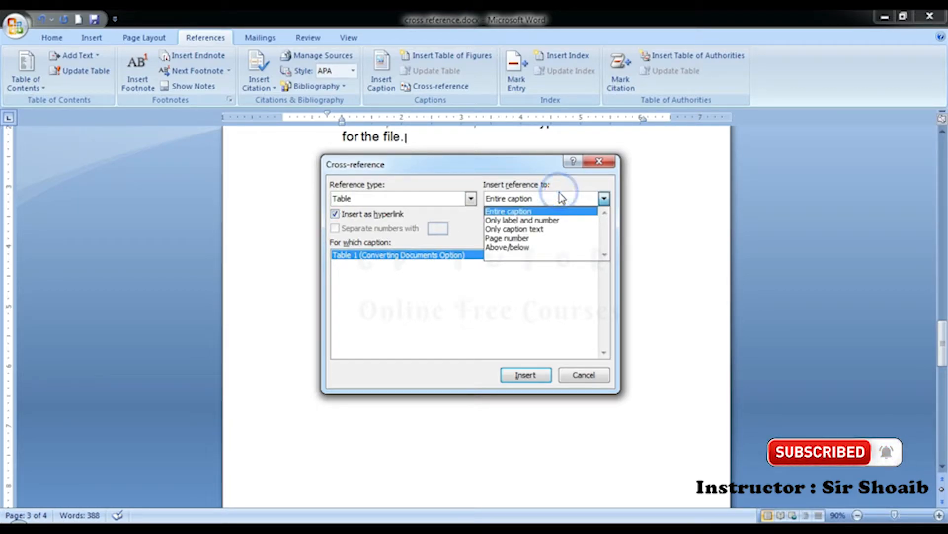
{"action": "left_click", "coordinate": [534, 213]}
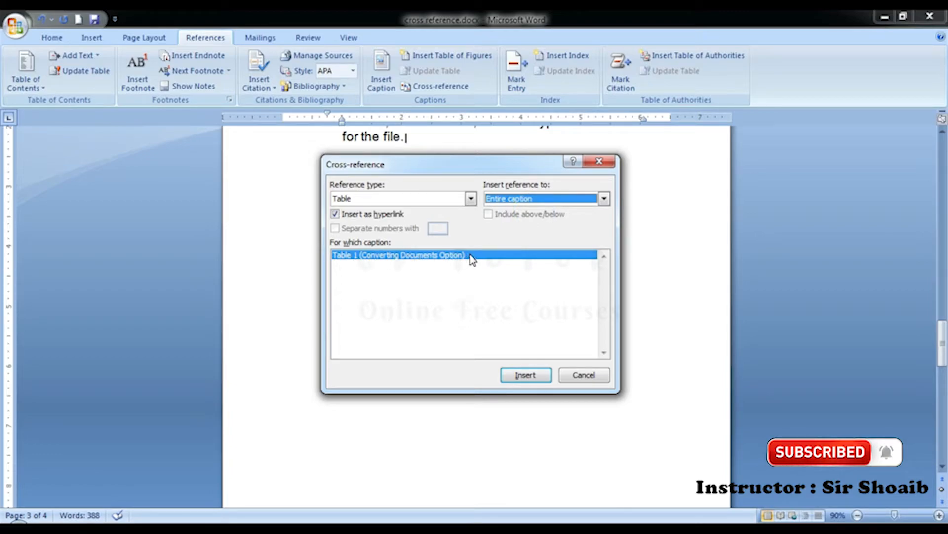
{"action": "left_click", "coordinate": [535, 201]}
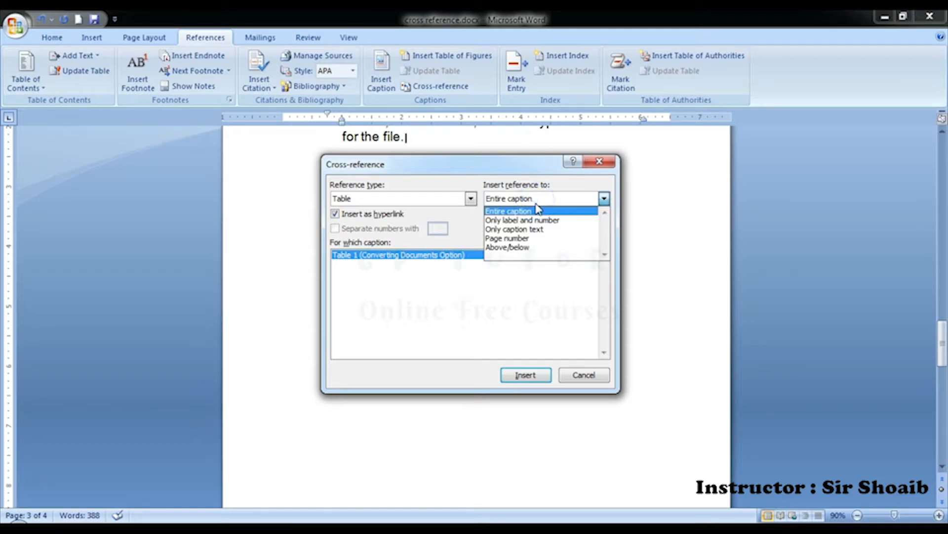
{"action": "left_click", "coordinate": [550, 166]}
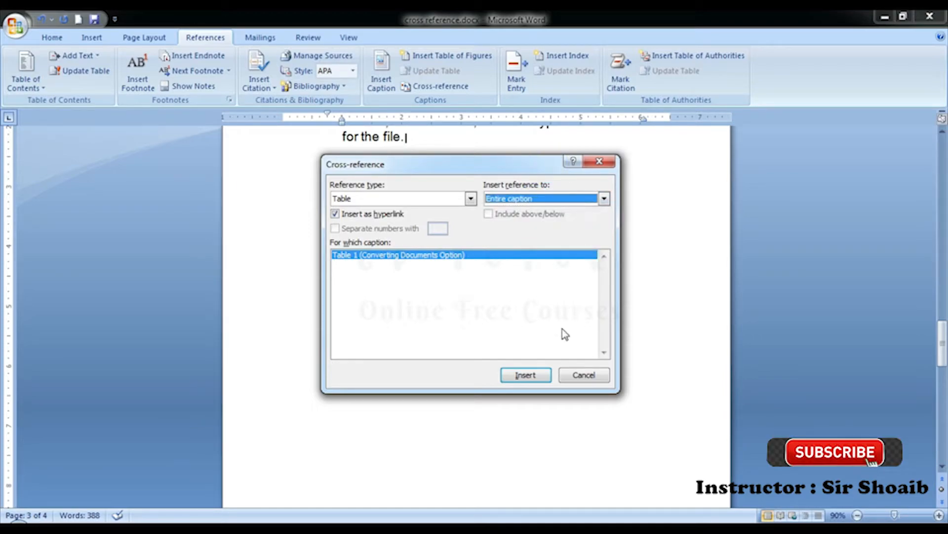
{"action": "left_click", "coordinate": [536, 375]}
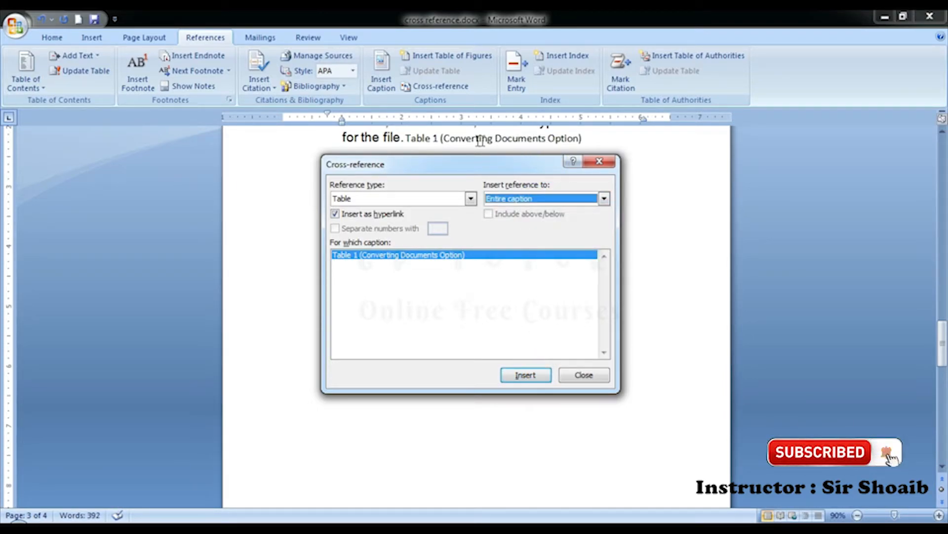
{"action": "left_click", "coordinate": [588, 375]}
Step: Follow the Table 1 cross-reference link and view the table and caption it points to
{"action": "scroll", "coordinate": [582, 262], "scroll_direction": "up", "scroll_amount": 3}
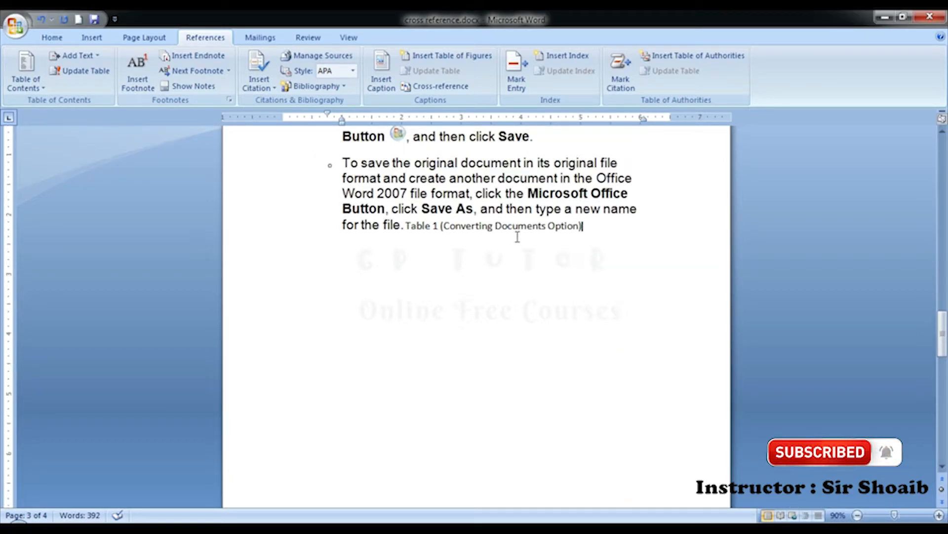
{"action": "left_click", "coordinate": [513, 235], "text": "ctrl"}
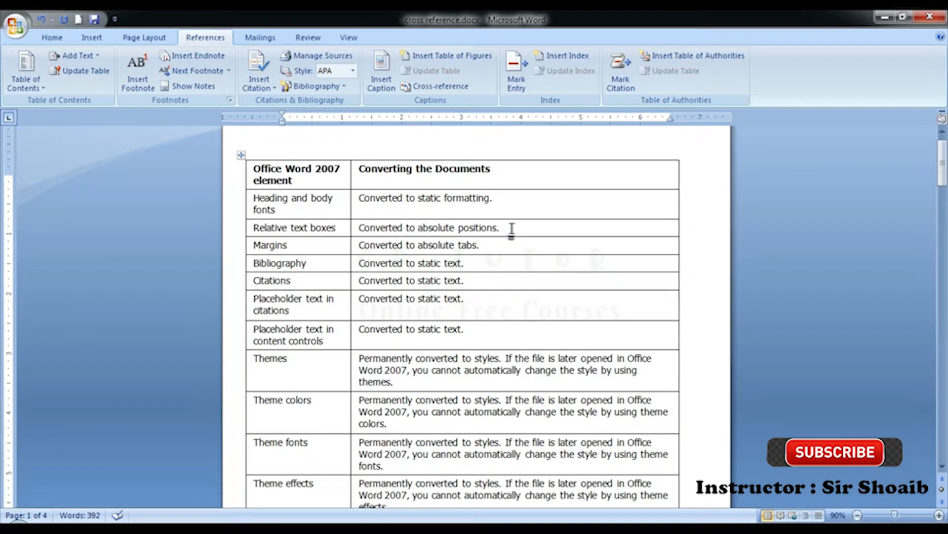
{"action": "scroll", "coordinate": [513, 229], "scroll_direction": "up", "scroll_amount": 5}
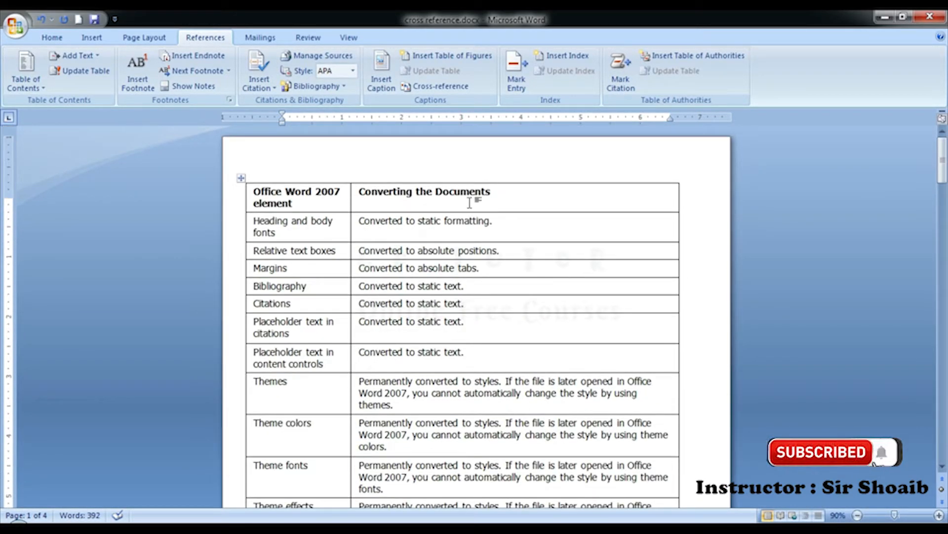
{"action": "scroll", "coordinate": [466, 179], "scroll_direction": "down", "scroll_amount": 3}
{"action": "scroll", "coordinate": [460, 296], "scroll_direction": "down", "scroll_amount": 4}
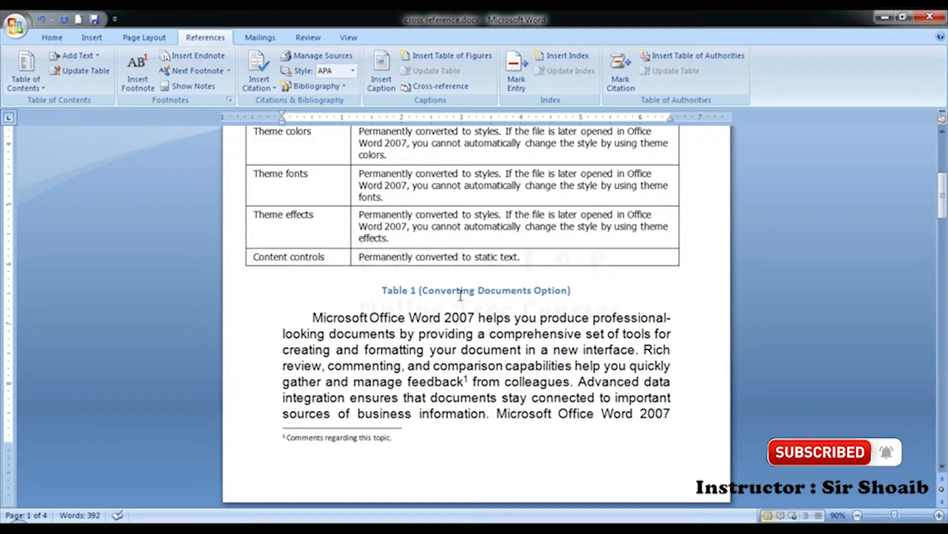
Step: Delete the "Table 1 (Converting Documents Option)" cross-reference after "for the file." in the last sub-bullet
{"action": "key", "text": "ctrl+End"}
{"action": "scroll", "coordinate": [459, 298], "scroll_direction": "up", "scroll_amount": 12}
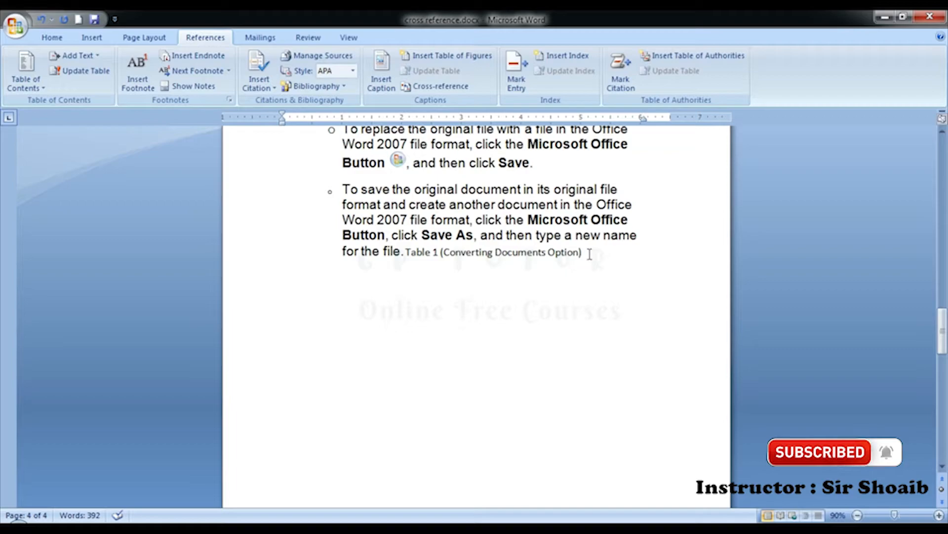
{"action": "left_click", "coordinate": [590, 254]}
{"action": "key", "text": "ctrl+shift+Left"}
{"action": "key", "text": "ctrl+shift+Left"}
{"action": "key", "text": "ctrl+shift+Right"}
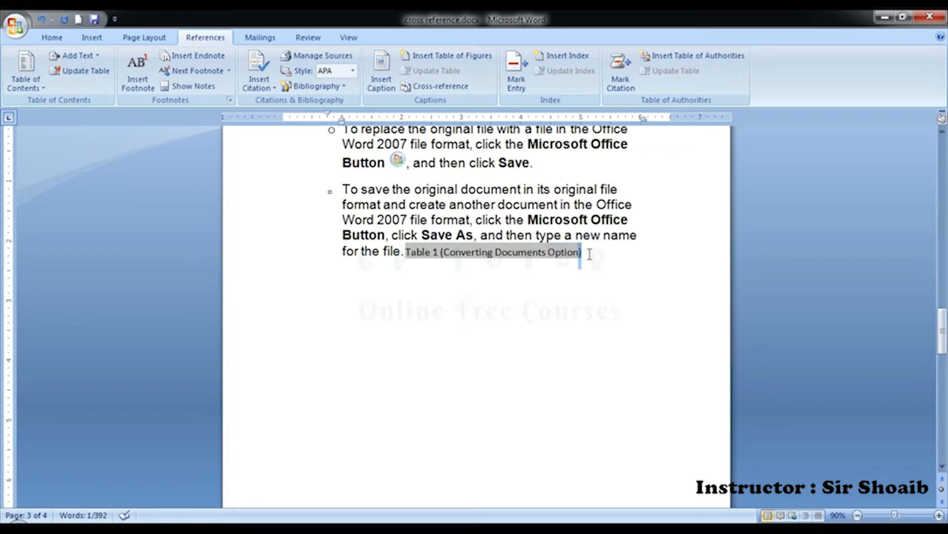
{"action": "key", "text": "Delete"}
{"action": "key", "text": "Home"}
{"action": "key", "text": "shift+End"}
{"action": "key", "text": "ctrl+Left"}
{"action": "key", "text": "Down"}
{"action": "key", "text": "ctrl+Right"}
{"action": "key", "text": "ctrl+Right"}
{"action": "key", "text": "ctrl+Right"}
{"action": "key", "text": "shift+End"}
{"action": "key", "text": "Delete"}
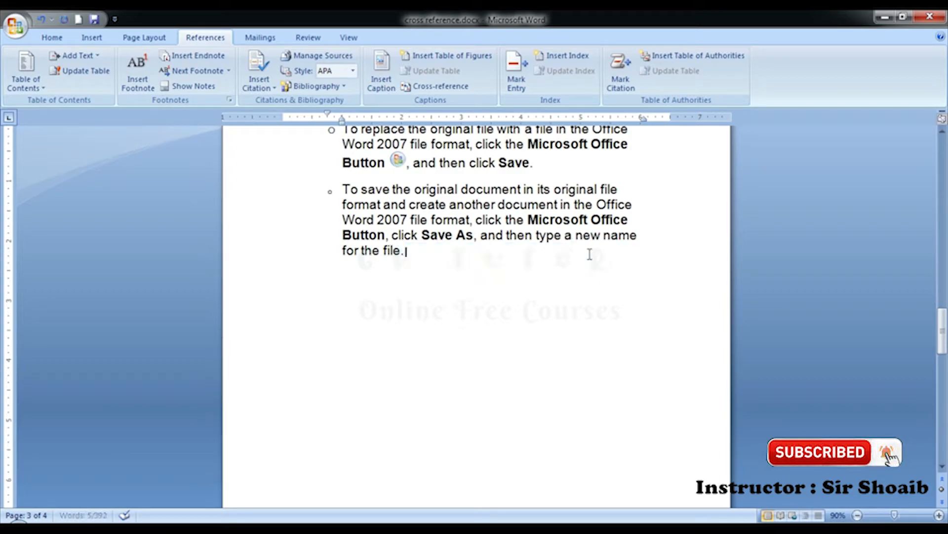
Step: Insert a hyperlinked cross-reference to only Table 1's label and number after "for the file." and delete it again
{"action": "left_click", "coordinate": [458, 85]}
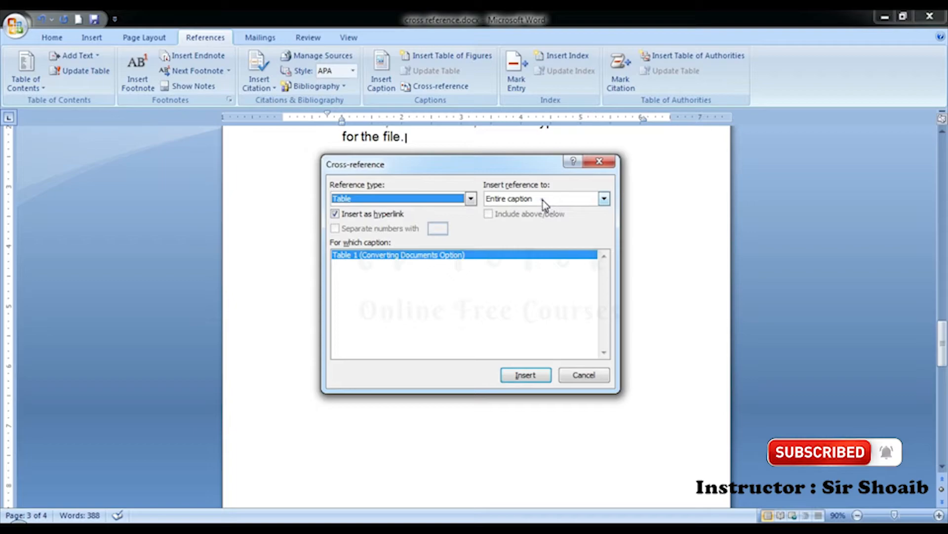
{"action": "left_click", "coordinate": [543, 200]}
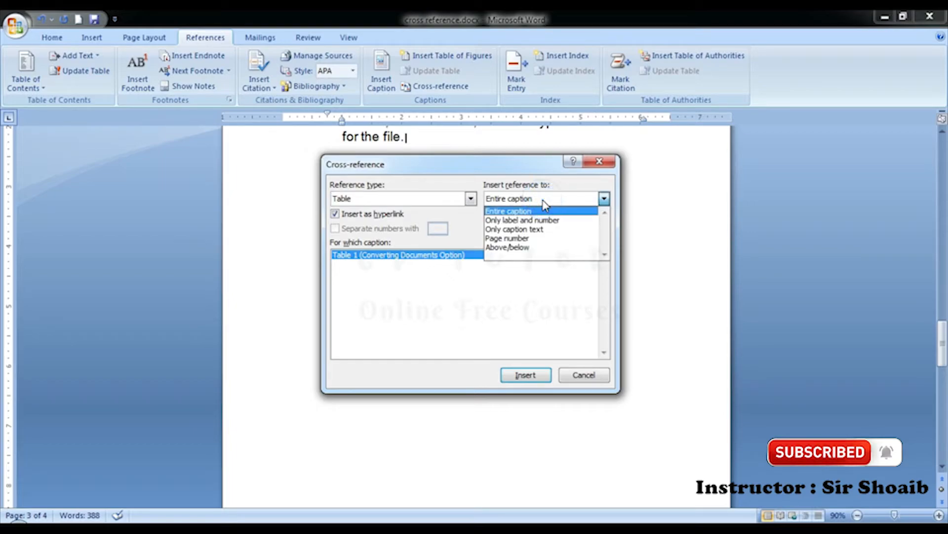
{"action": "left_click", "coordinate": [528, 221]}
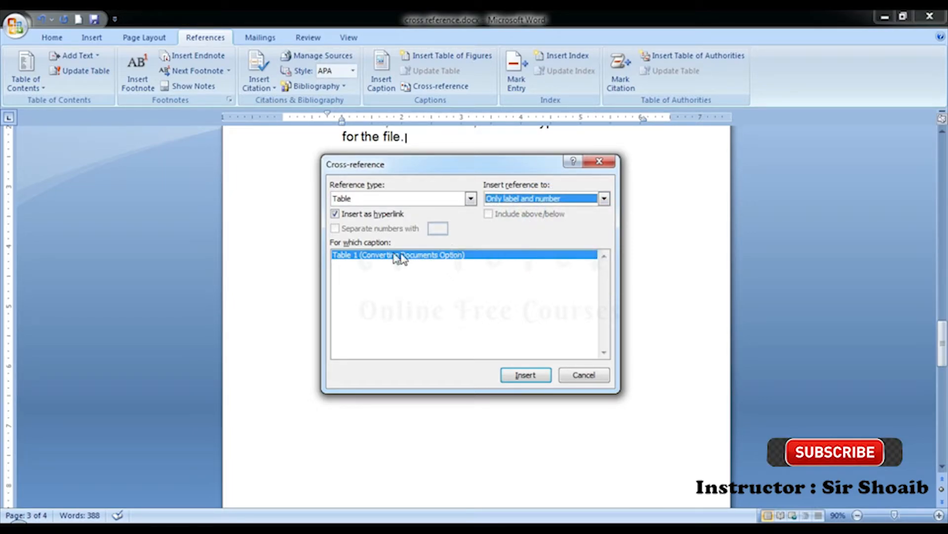
{"action": "left_click", "coordinate": [535, 376]}
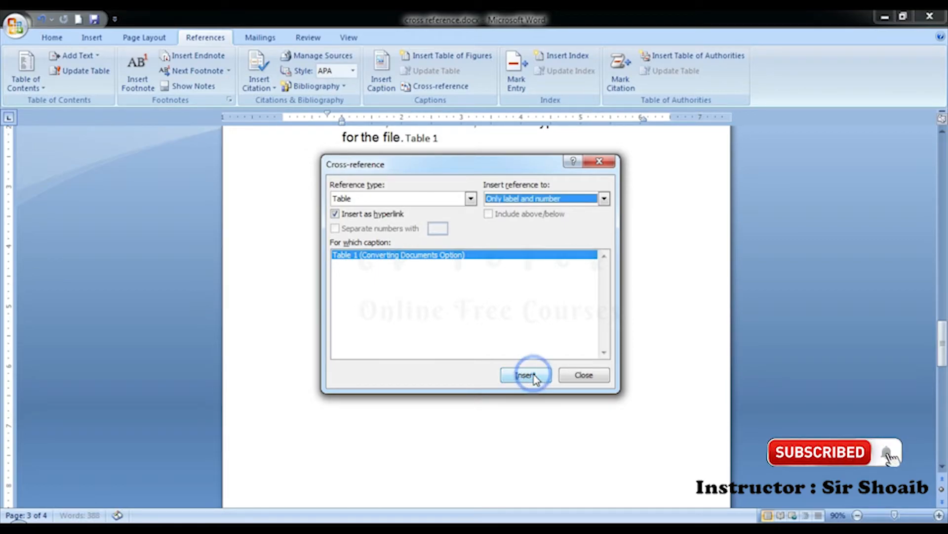
{"action": "left_click", "coordinate": [447, 138]}
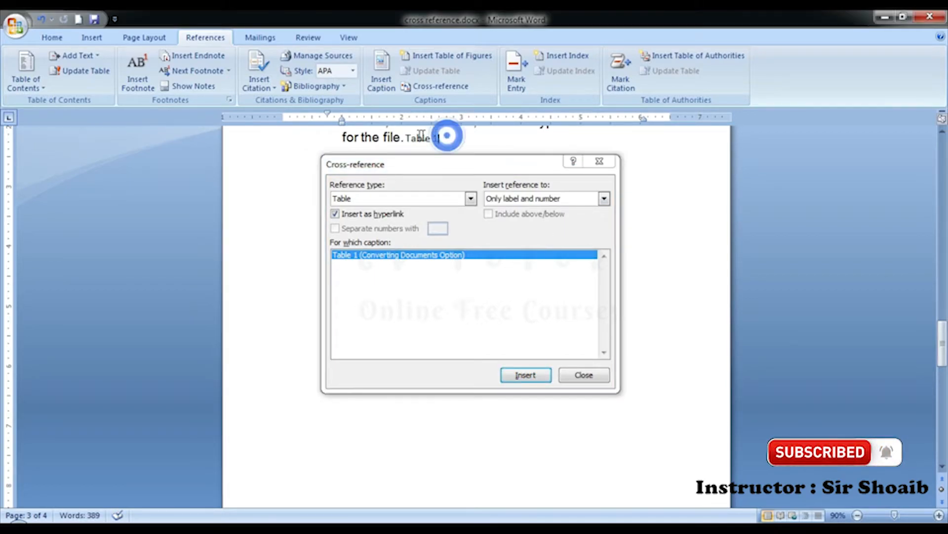
{"action": "left_click_drag", "start_coordinate": [437, 138], "coordinate": [408, 138]}
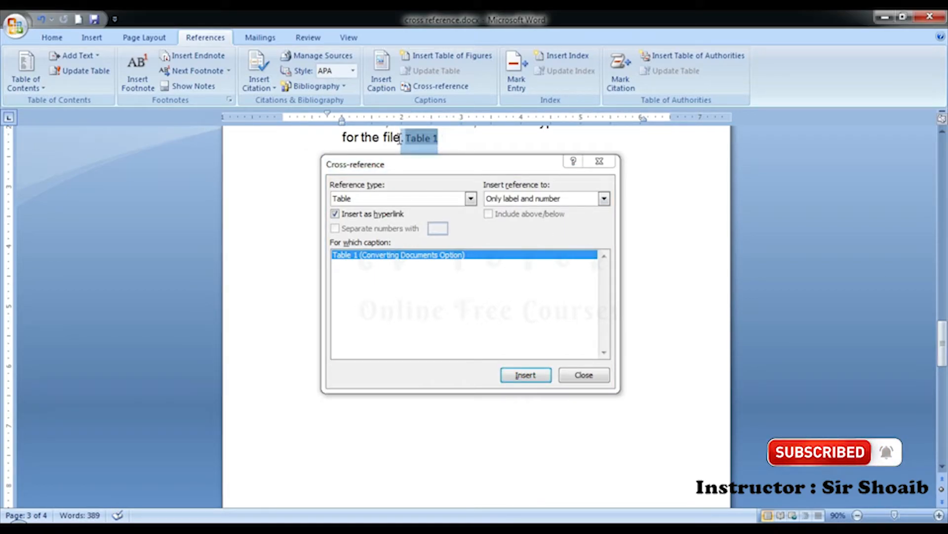
{"action": "key", "text": "Delete"}
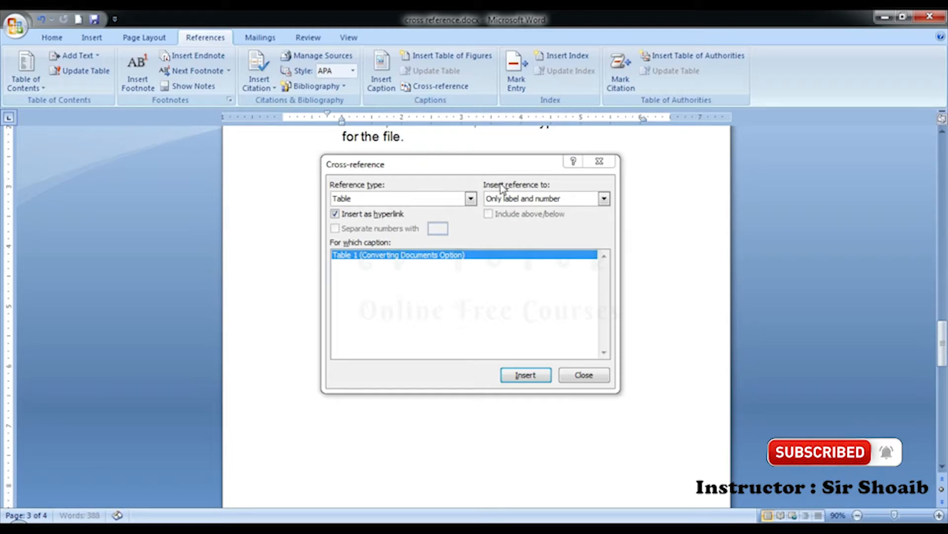
Step: Insert a cross-reference to only the caption text of Table 1 after "for the file." and delete it again
{"action": "left_click", "coordinate": [534, 198]}
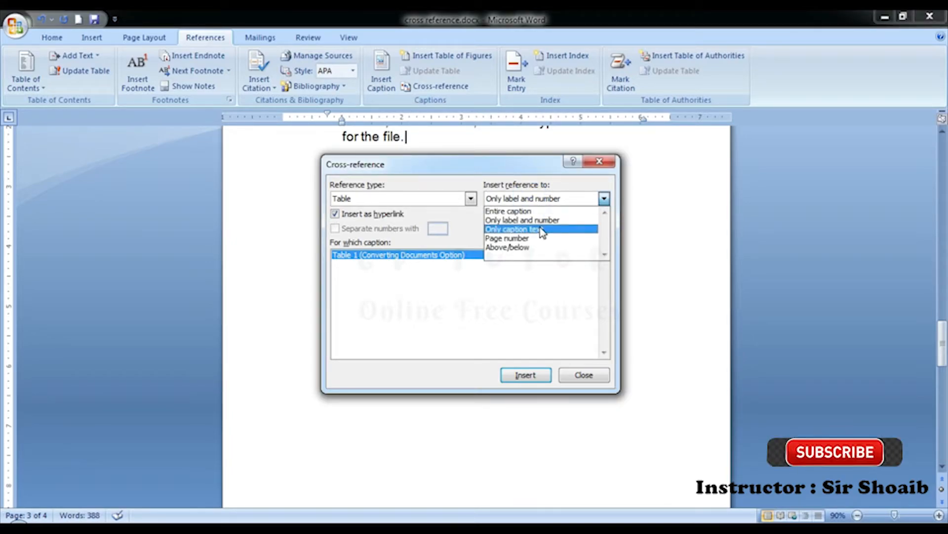
{"action": "left_click", "coordinate": [540, 229]}
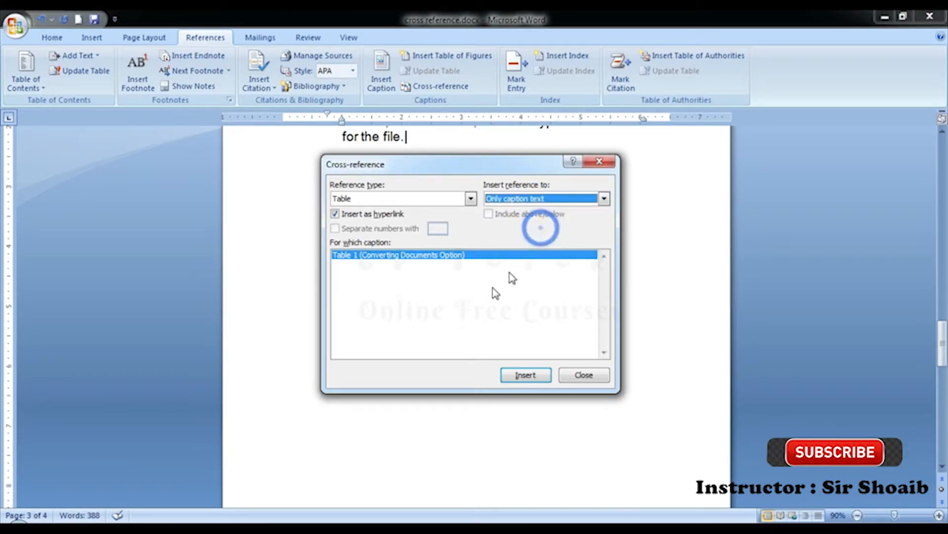
{"action": "left_click", "coordinate": [512, 376]}
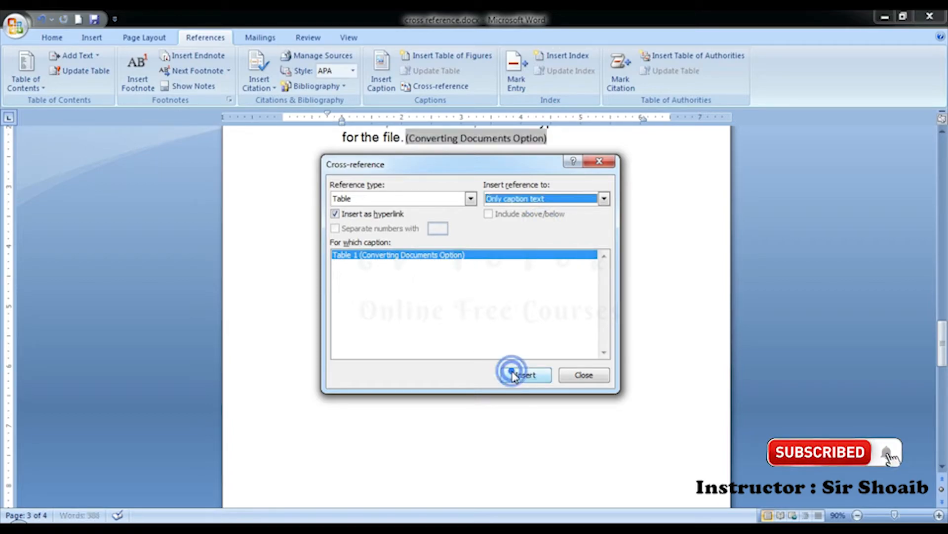
{"action": "left_click", "coordinate": [549, 139]}
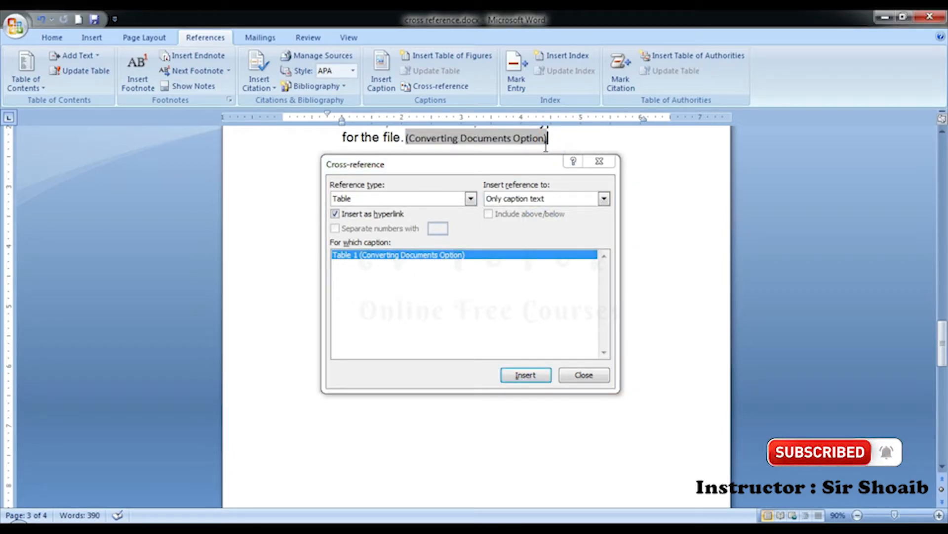
{"action": "left_click_drag", "start_coordinate": [547, 141], "coordinate": [415, 146]}
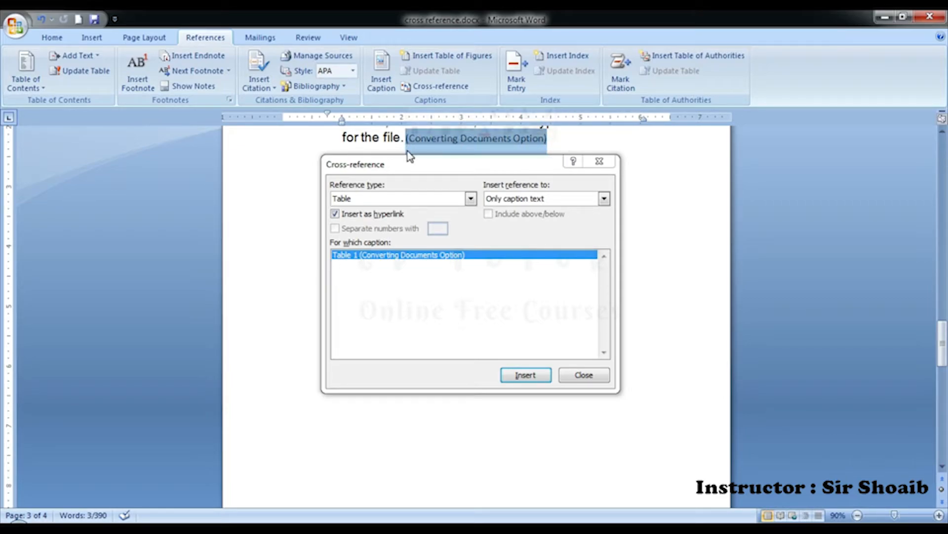
{"action": "key", "text": "Delete"}
Step: Insert cross-references to Table 1's page number and its above/below position after "for the file."
{"action": "left_click", "coordinate": [571, 205]}
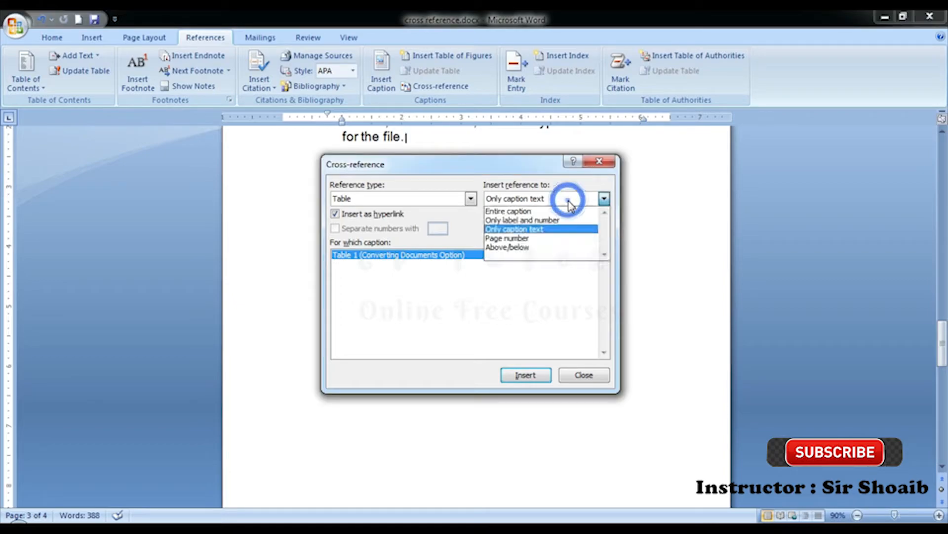
{"action": "left_click", "coordinate": [538, 238]}
{"action": "left_click", "coordinate": [526, 377]}
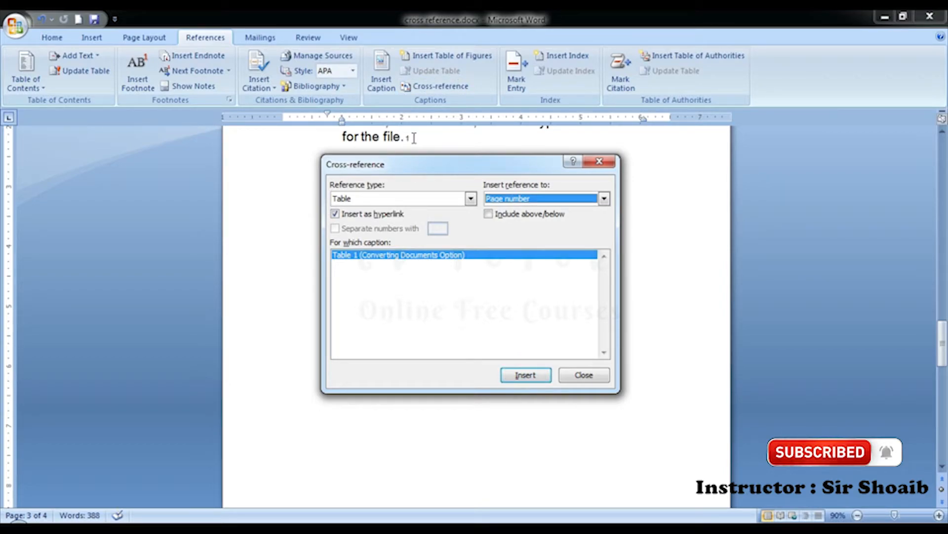
{"action": "left_click", "coordinate": [553, 202]}
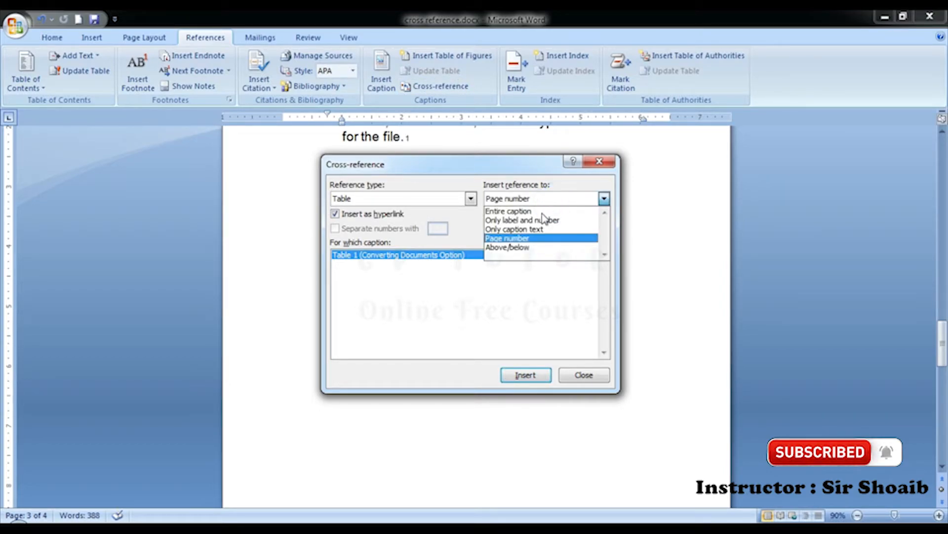
{"action": "left_click", "coordinate": [527, 248]}
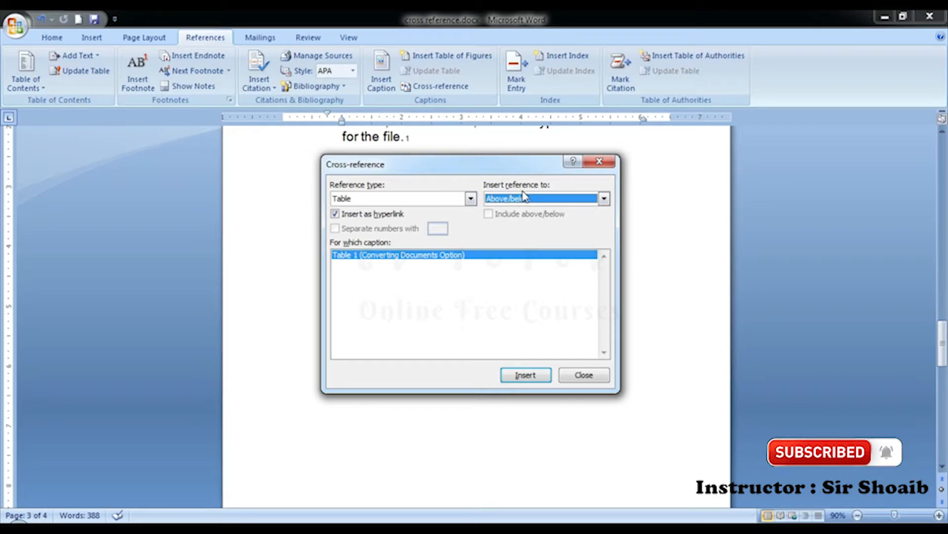
{"action": "left_click", "coordinate": [527, 375]}
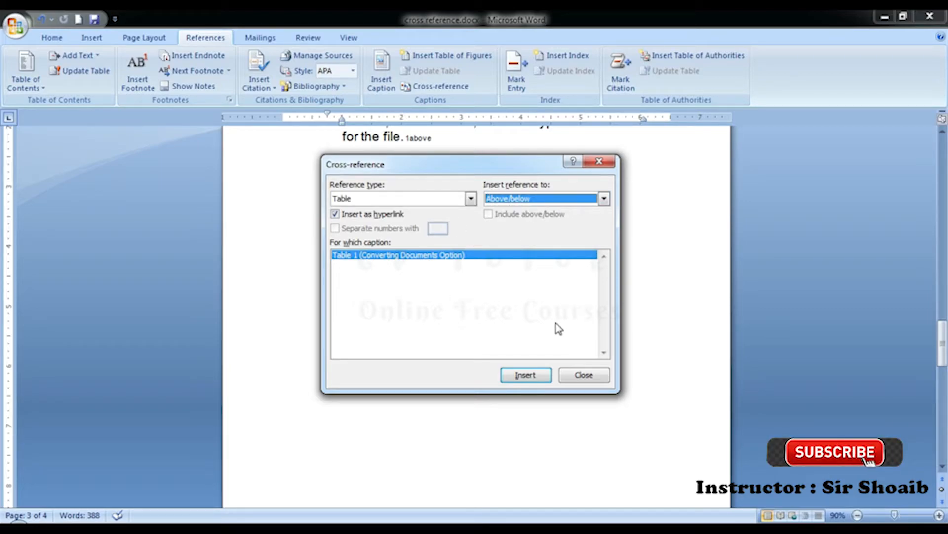
Step: Delete the page number and above/below references after "for the file."
{"action": "left_click", "coordinate": [544, 199]}
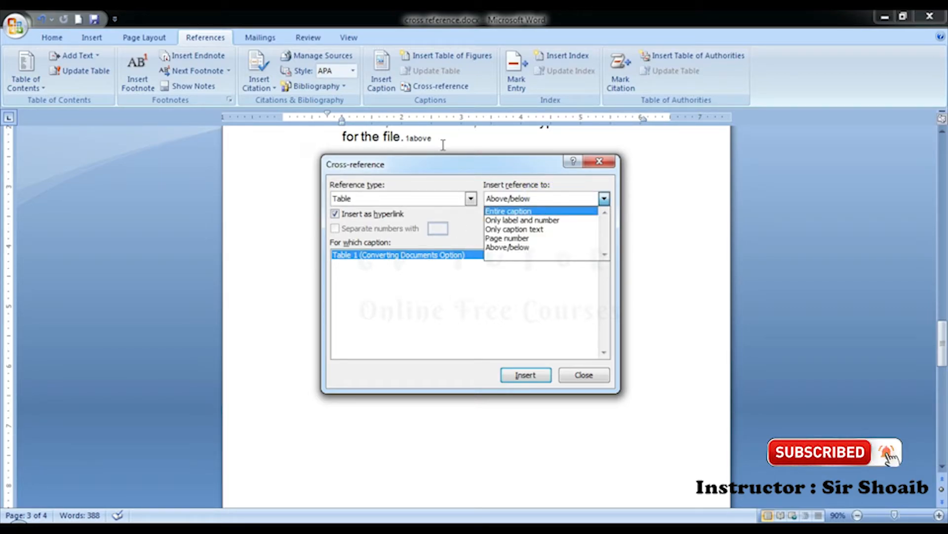
{"action": "left_click", "coordinate": [444, 143]}
{"action": "left_click_drag", "start_coordinate": [434, 132], "coordinate": [406, 136]}
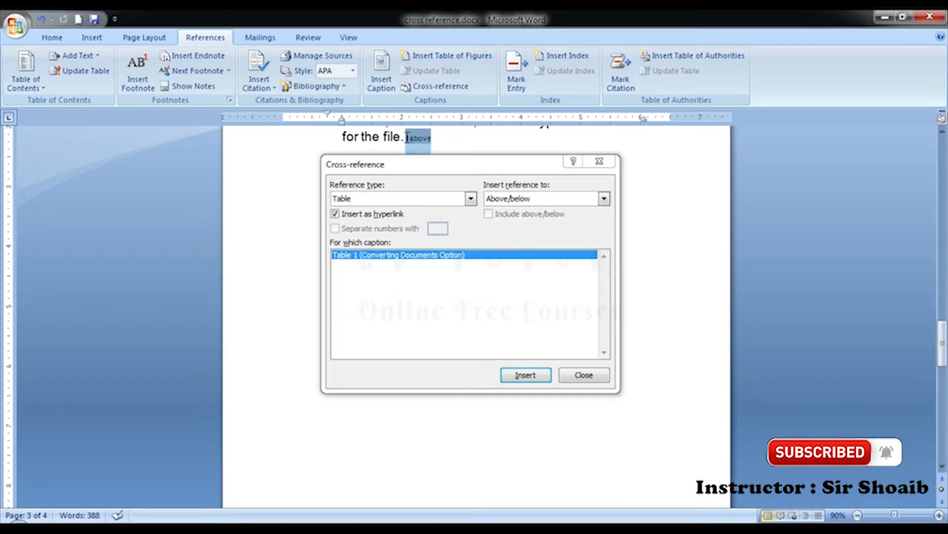
{"action": "key", "text": "Delete"}
Step: Insert a hyperlinked cross-reference to the entire Table 1 caption after "for the file." and close the cross-reference settings
{"action": "left_click", "coordinate": [568, 199]}
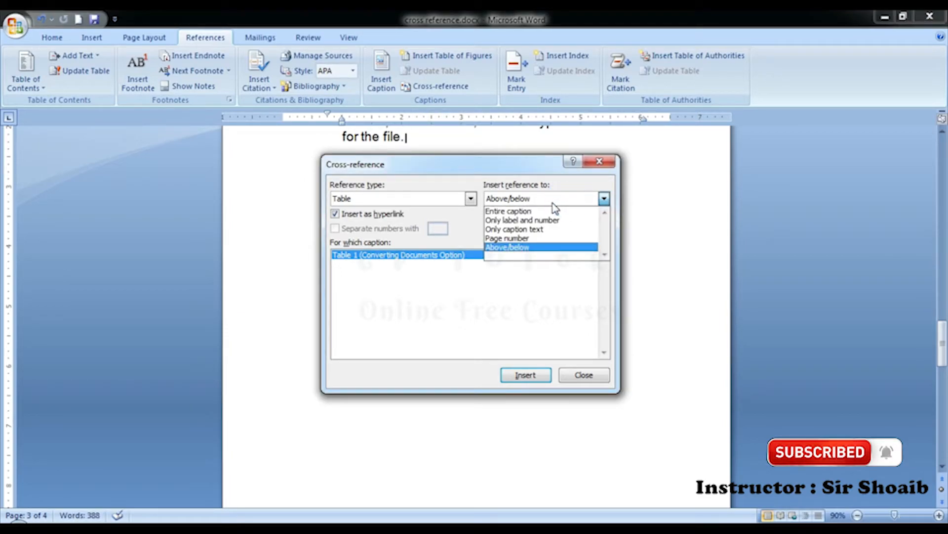
{"action": "left_click", "coordinate": [550, 208]}
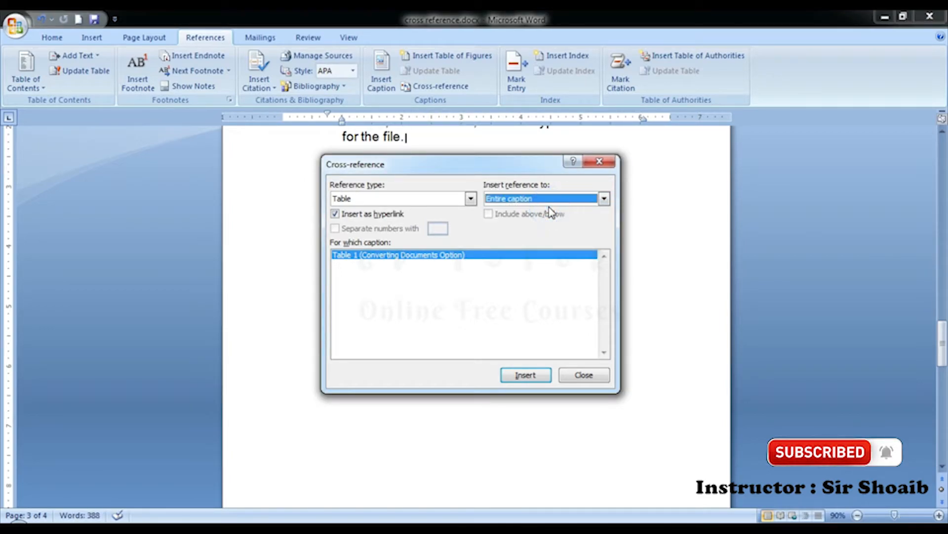
{"action": "left_click", "coordinate": [538, 374]}
{"action": "left_click", "coordinate": [583, 376]}
{"action": "left_click", "coordinate": [541, 247]}
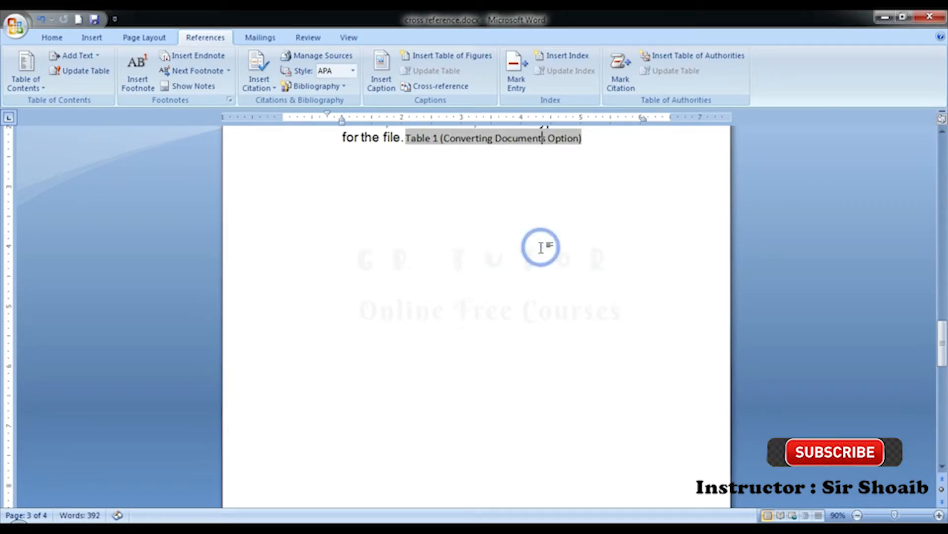
Step: Look over the Figure 1 picture, the Table 1 caption and the converting instructions down to the last sub-bullet
{"action": "scroll", "coordinate": [541, 247], "scroll_direction": "up", "scroll_amount": 2}
{"action": "scroll", "coordinate": [528, 237], "scroll_direction": "up", "scroll_amount": 15}
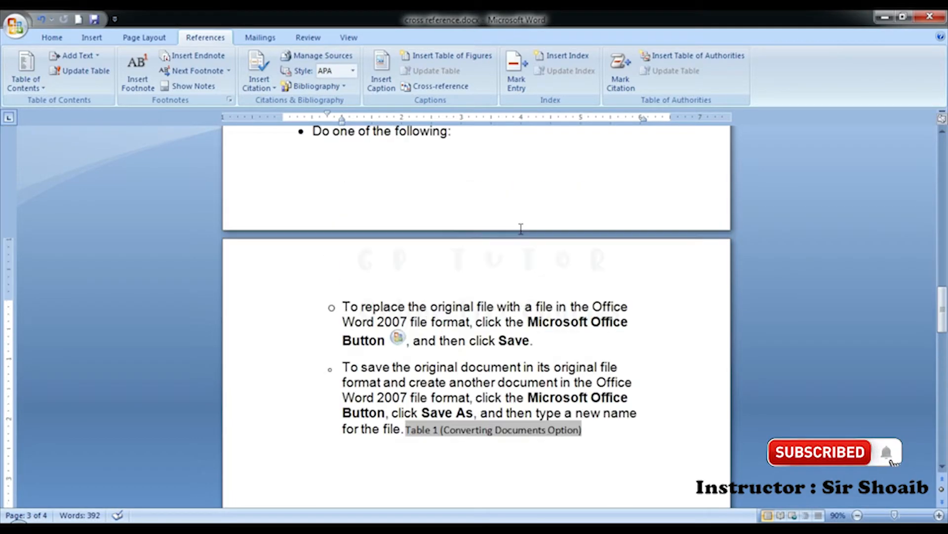
{"action": "scroll", "coordinate": [520, 229], "scroll_direction": "up", "scroll_amount": 6}
{"action": "scroll", "coordinate": [521, 228], "scroll_direction": "down", "scroll_amount": 7}
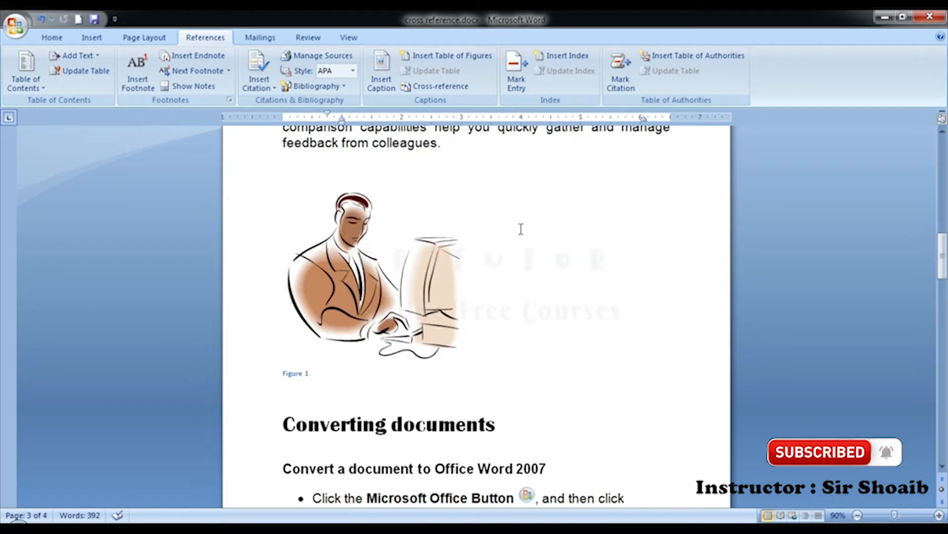
{"action": "left_click", "coordinate": [409, 286]}
{"action": "scroll", "coordinate": [410, 284], "scroll_direction": "up", "scroll_amount": 5}
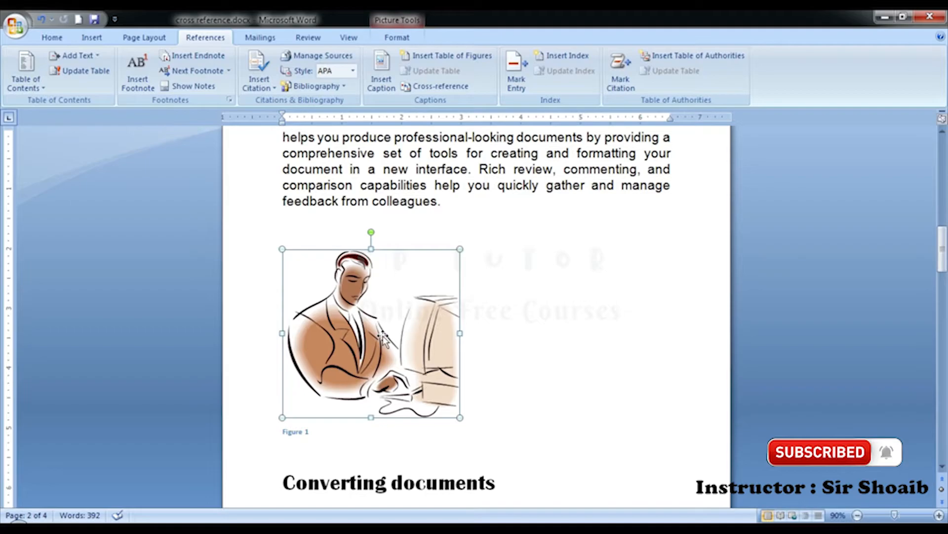
{"action": "scroll", "coordinate": [375, 340], "scroll_direction": "up", "scroll_amount": 8}
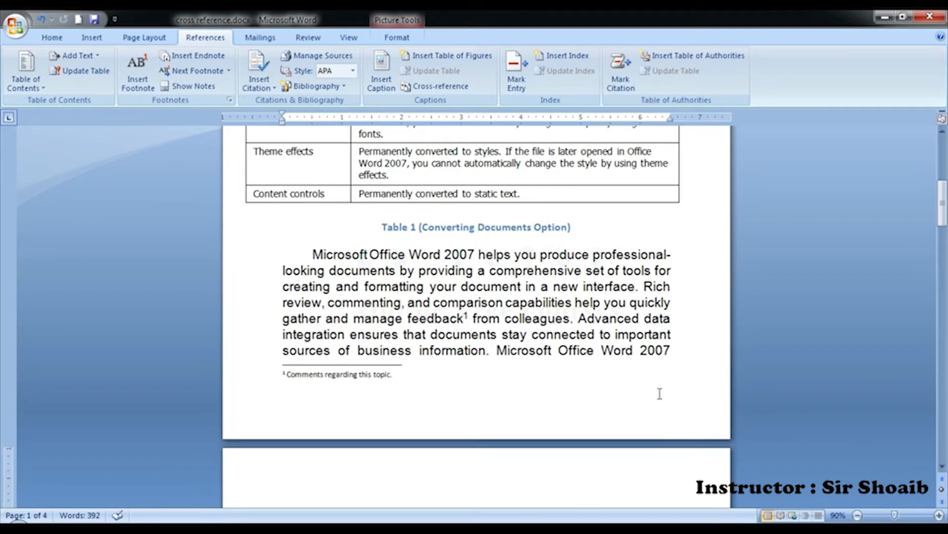
{"action": "scroll", "coordinate": [443, 345], "scroll_direction": "down", "scroll_amount": 1}
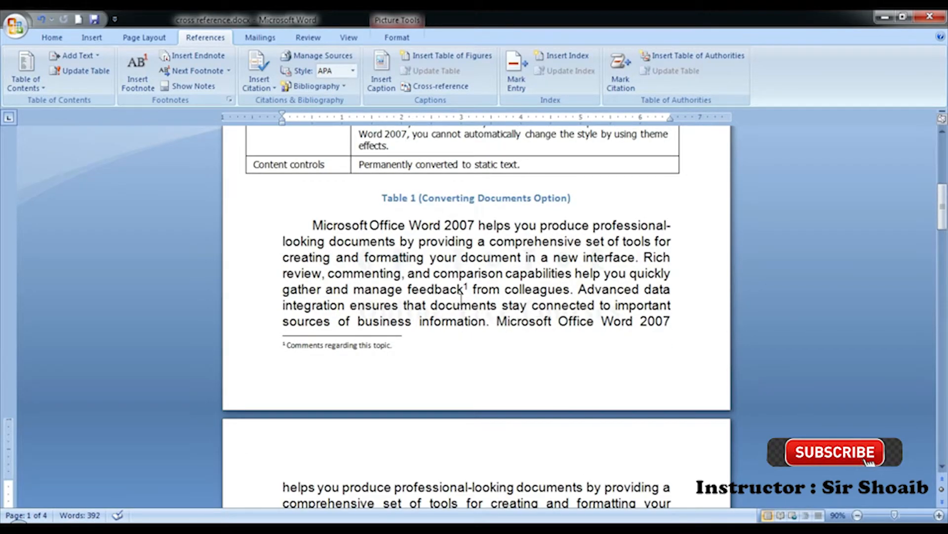
{"action": "scroll", "coordinate": [449, 322], "scroll_direction": "down", "scroll_amount": 18}
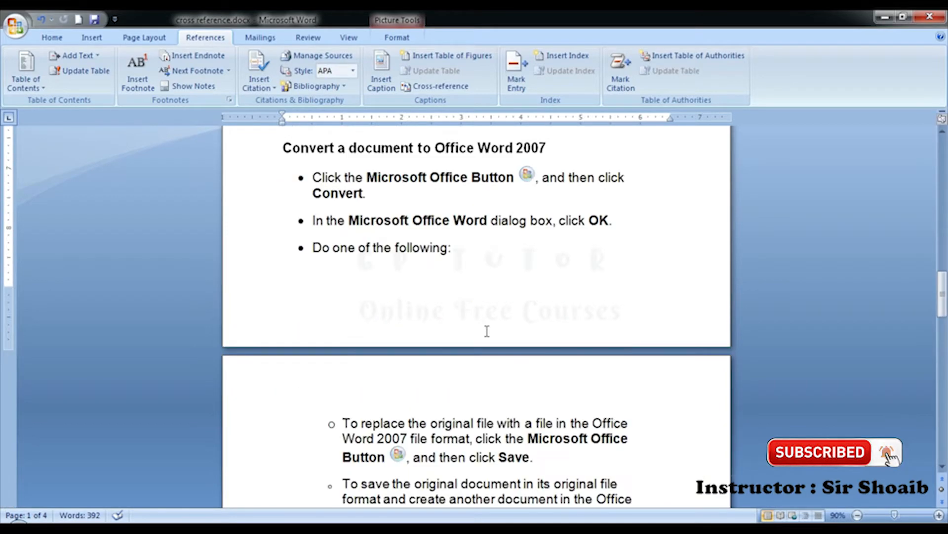
{"action": "scroll", "coordinate": [486, 331], "scroll_direction": "down", "scroll_amount": 12}
Step: Insert a hyperlinked cross-reference to the entire Figure 1 caption after "and then click Save." and close the cross-reference settings
{"action": "left_click", "coordinate": [610, 206]}
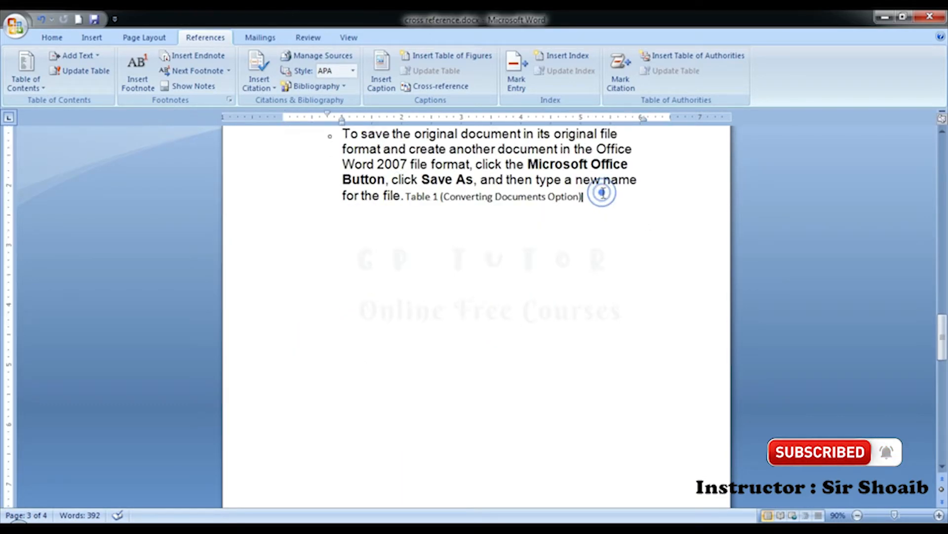
{"action": "scroll", "coordinate": [610, 206], "scroll_direction": "up", "scroll_amount": 5}
{"action": "left_click", "coordinate": [547, 253]}
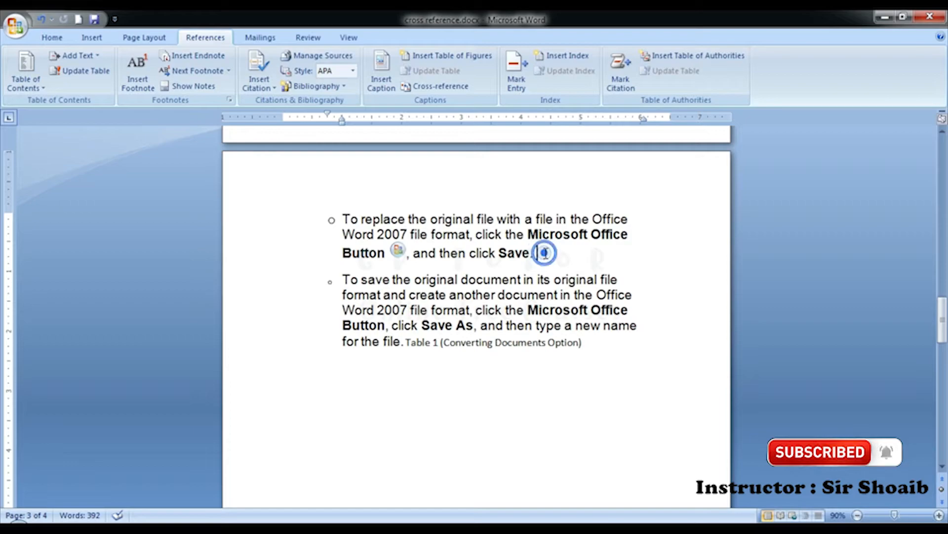
{"action": "left_click", "coordinate": [450, 88]}
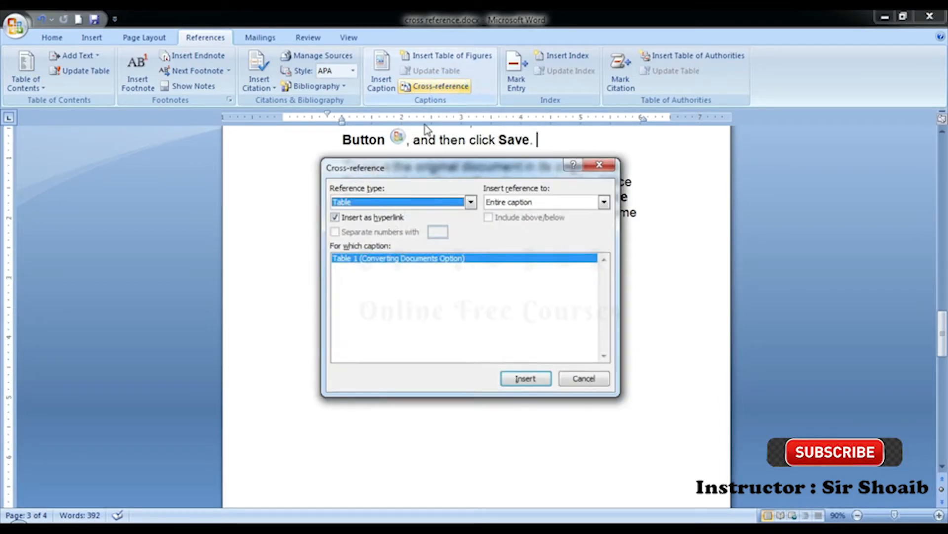
{"action": "left_click", "coordinate": [406, 203]}
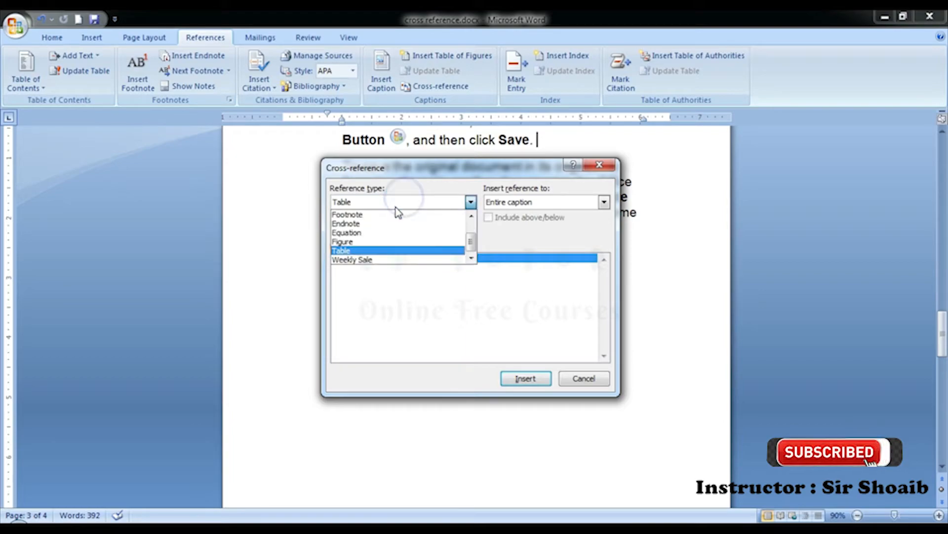
{"action": "left_click", "coordinate": [364, 245]}
{"action": "left_click", "coordinate": [568, 202]}
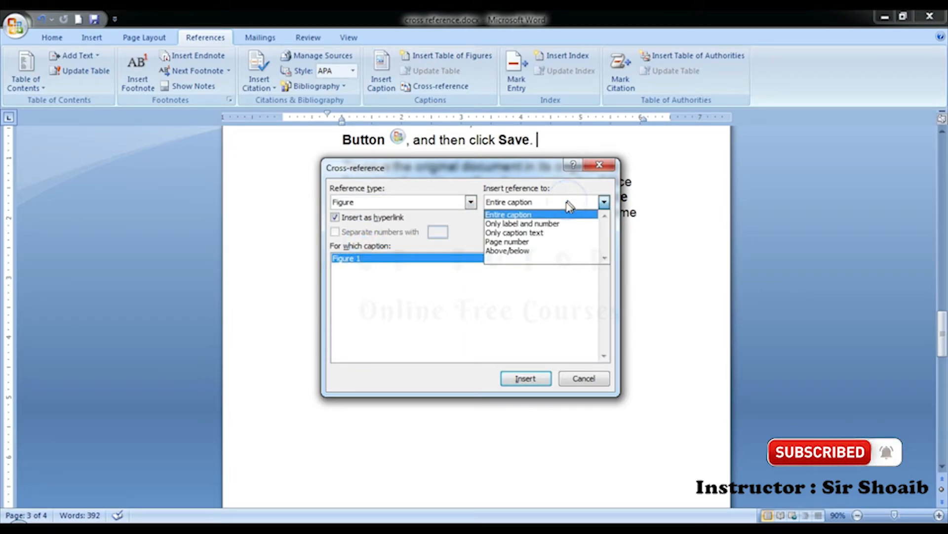
{"action": "left_click", "coordinate": [541, 214]}
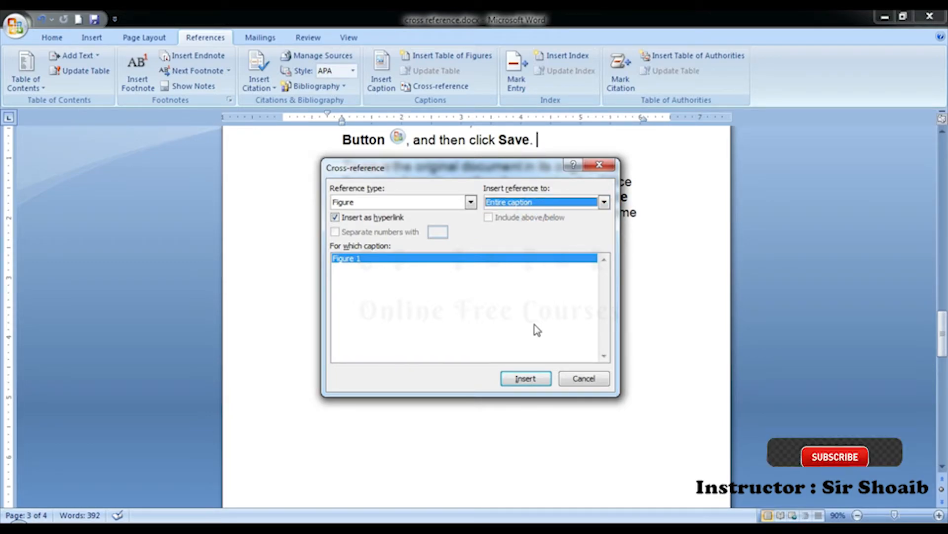
{"action": "left_click", "coordinate": [535, 379]}
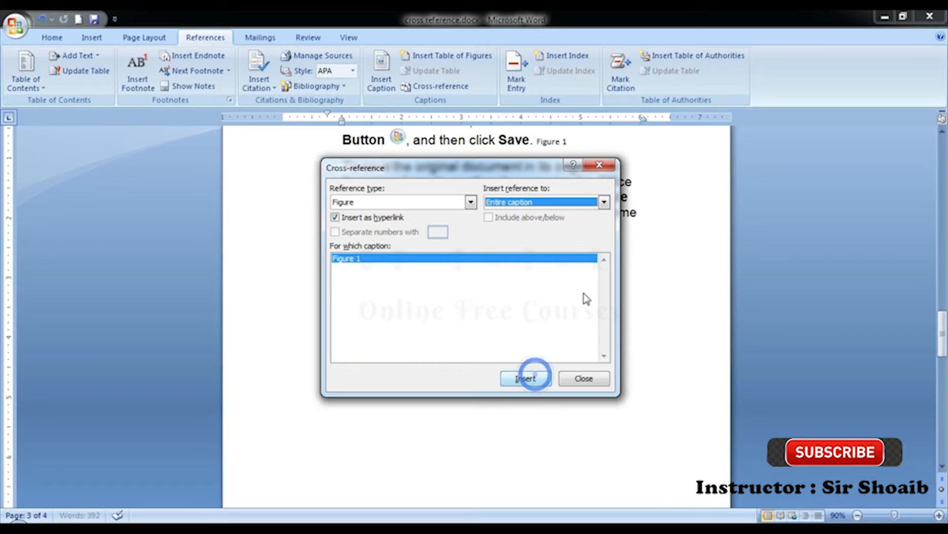
{"action": "left_click", "coordinate": [584, 379]}
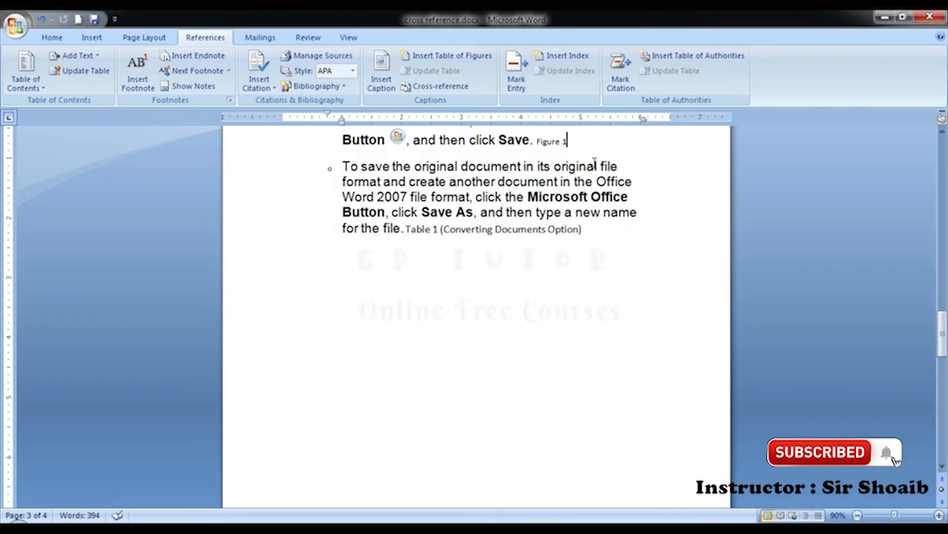
Step: Follow the Figure 1 cross-reference to its caption and look over the surrounding picture, table and paragraphs
{"action": "left_click", "coordinate": [550, 144], "text": "ctrl"}
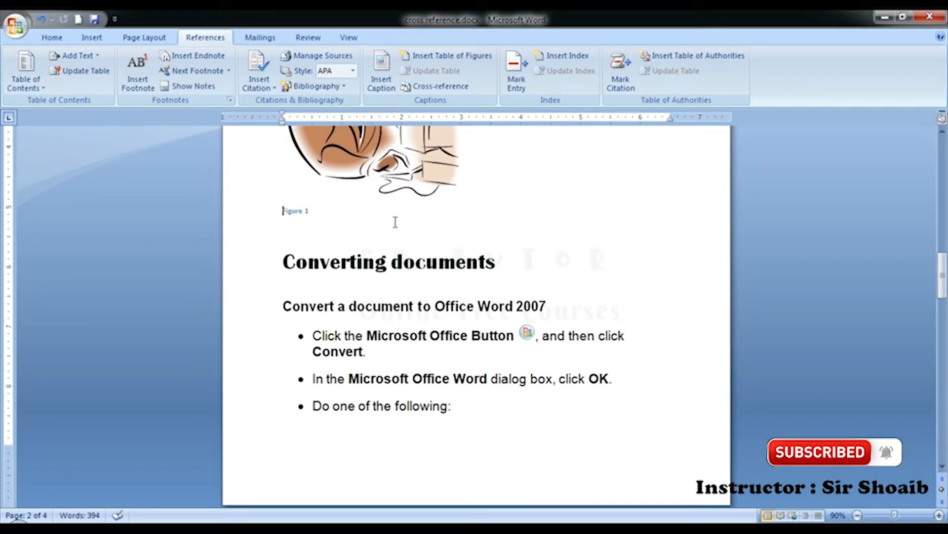
{"action": "scroll", "coordinate": [356, 241], "scroll_direction": "down", "scroll_amount": 3}
{"action": "scroll", "coordinate": [356, 241], "scroll_direction": "up", "scroll_amount": 13}
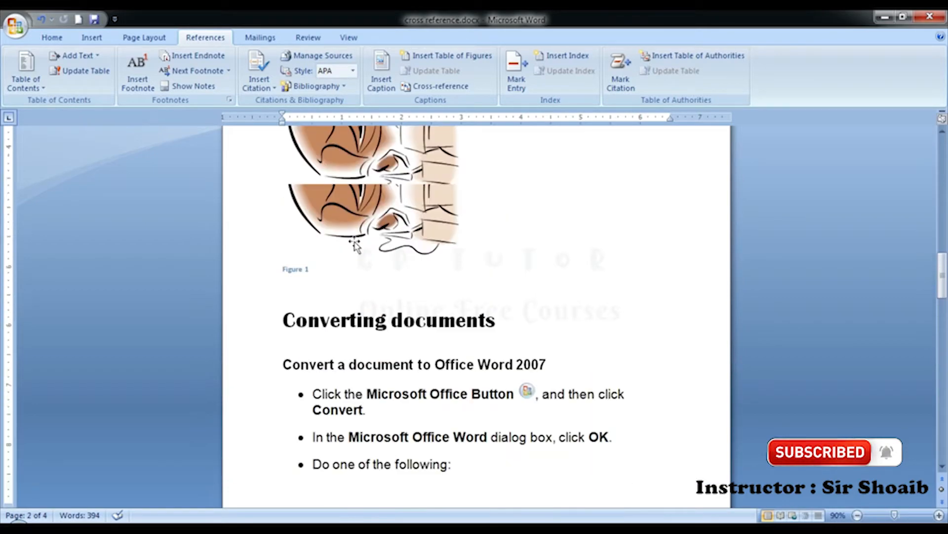
{"action": "scroll", "coordinate": [356, 242], "scroll_direction": "up", "scroll_amount": 10}
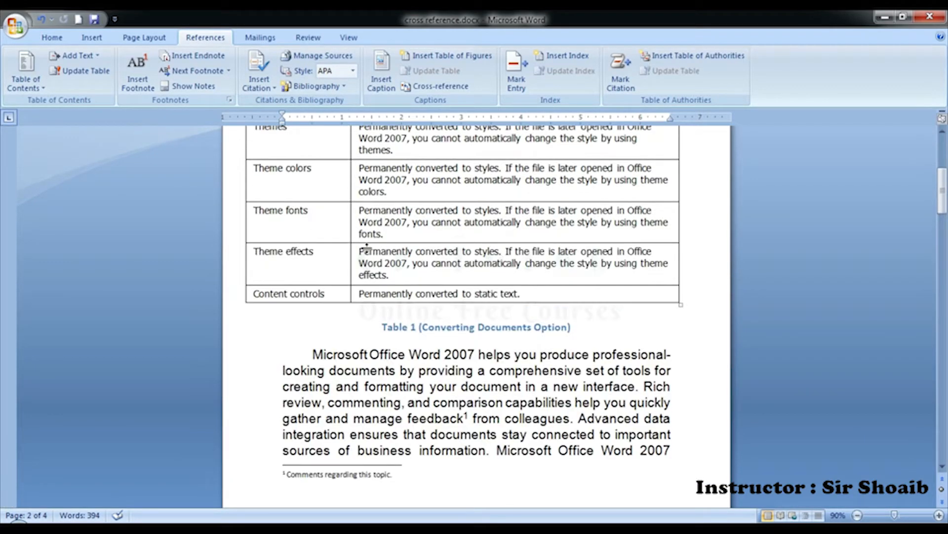
{"action": "scroll", "coordinate": [615, 309], "scroll_direction": "down", "scroll_amount": 4}
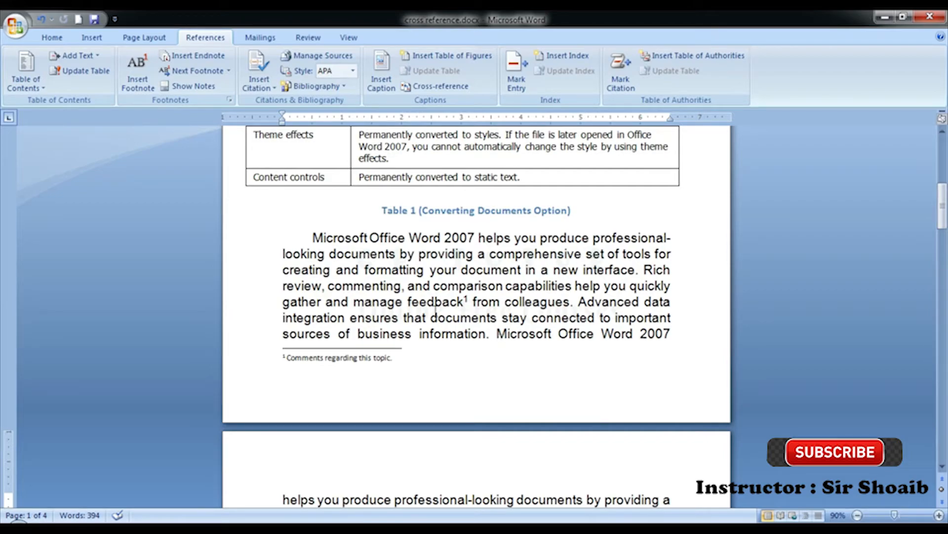
{"action": "scroll", "coordinate": [445, 298], "scroll_direction": "down", "scroll_amount": 9}
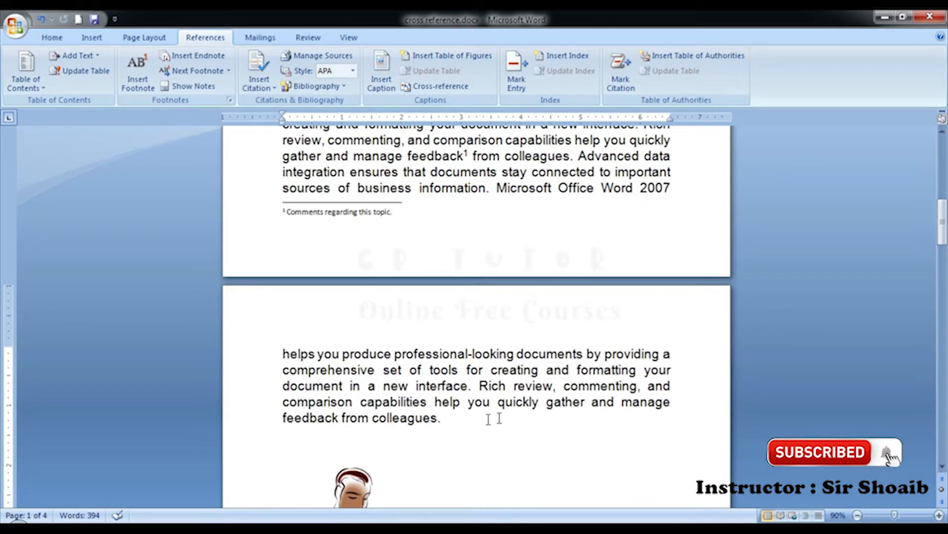
Step: Start a cross-reference after "feedback from colleagues." below the page break, with Numbered item as the reference type
{"action": "left_click", "coordinate": [457, 302]}
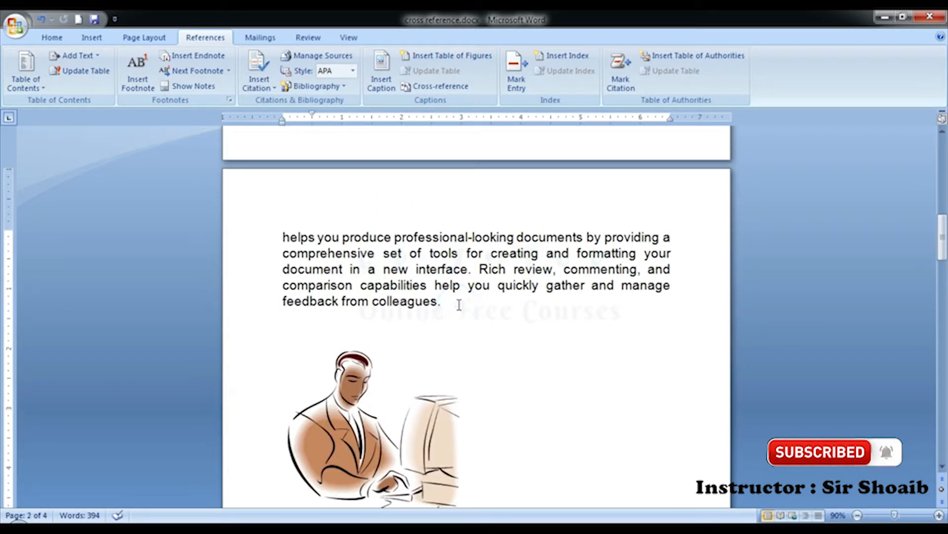
{"action": "left_click", "coordinate": [435, 86]}
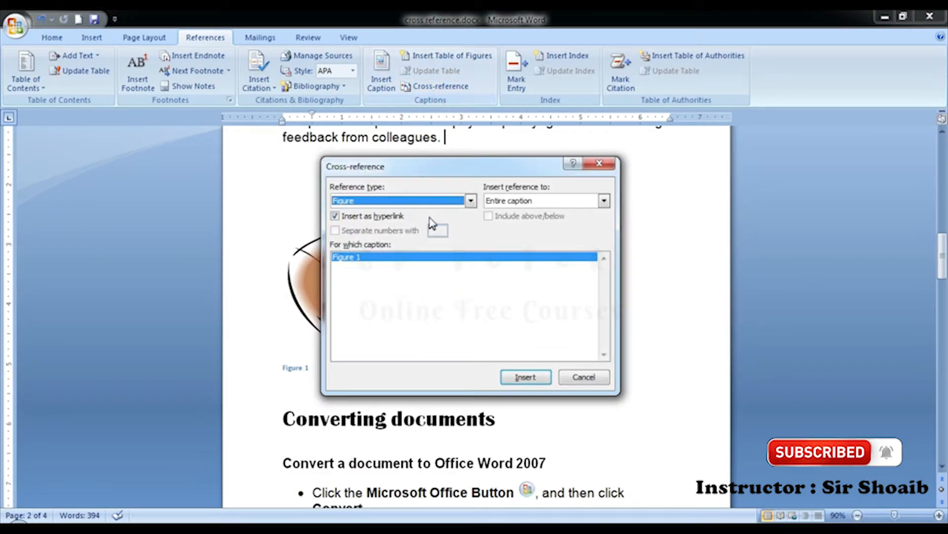
{"action": "left_click", "coordinate": [424, 203]}
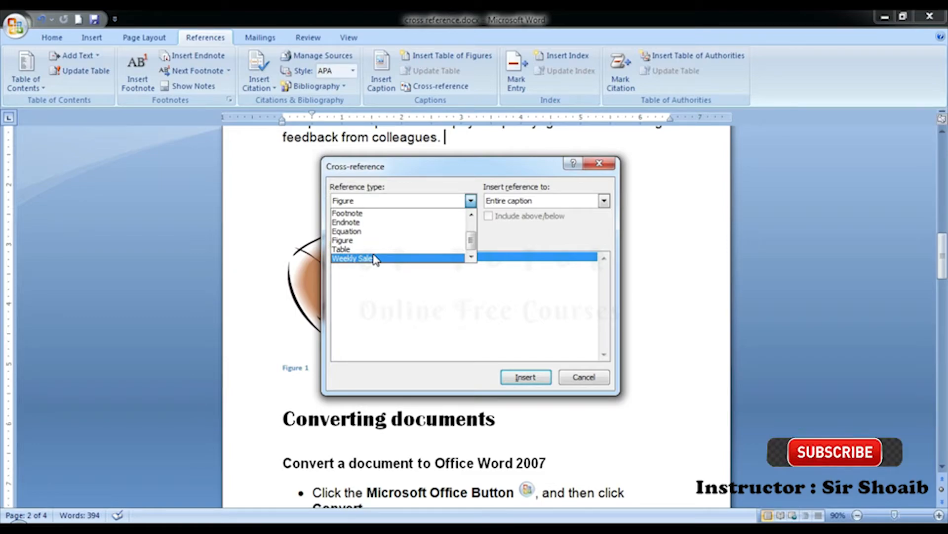
{"action": "scroll", "coordinate": [371, 251], "scroll_direction": "up", "scroll_amount": 2}
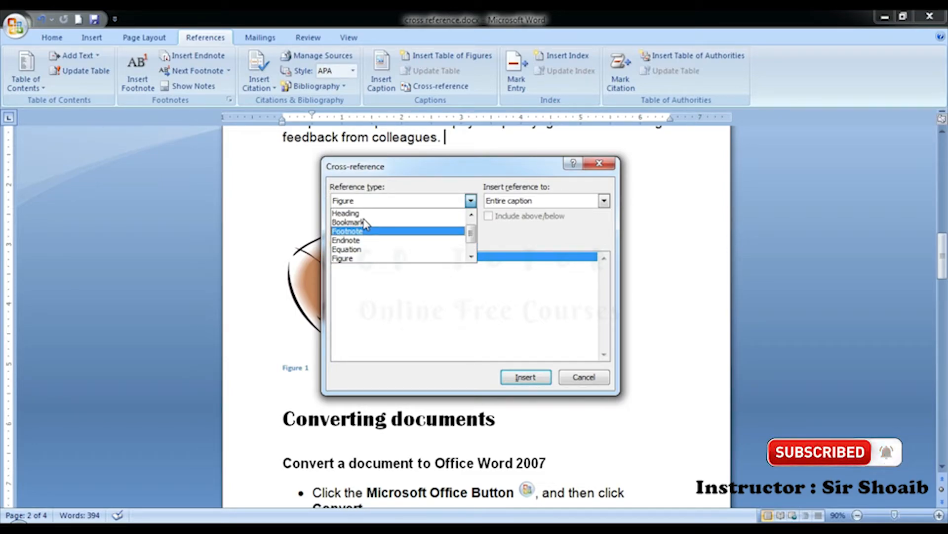
{"action": "scroll", "coordinate": [366, 221], "scroll_direction": "up", "scroll_amount": 1}
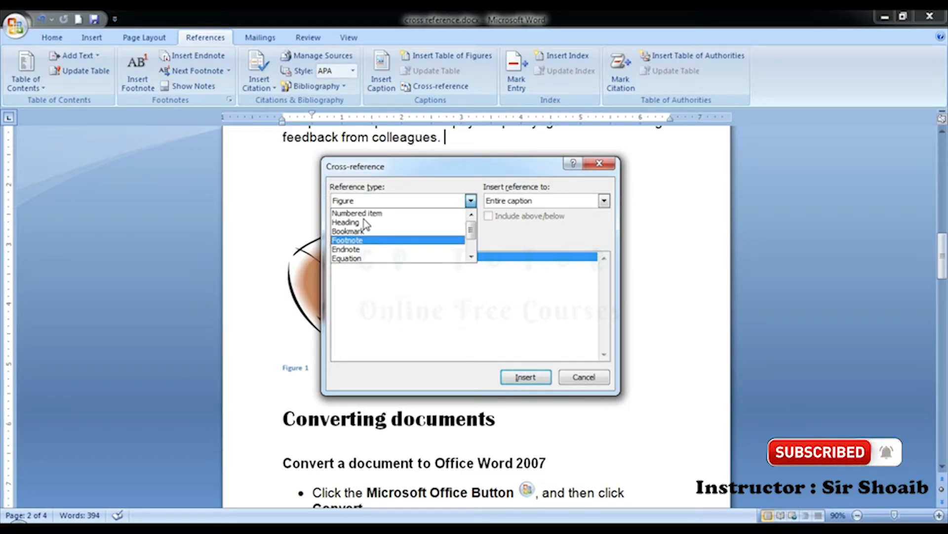
{"action": "left_click", "coordinate": [395, 214]}
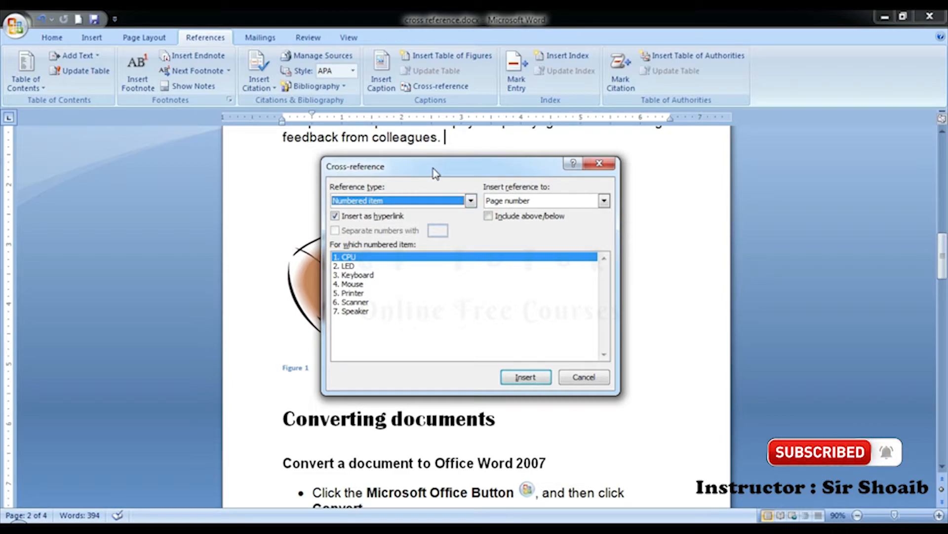
Step: Insert a hyperlinked reference to the page number of numbered item "1. CPU" and close the cross-reference settings
{"action": "left_click", "coordinate": [539, 201]}
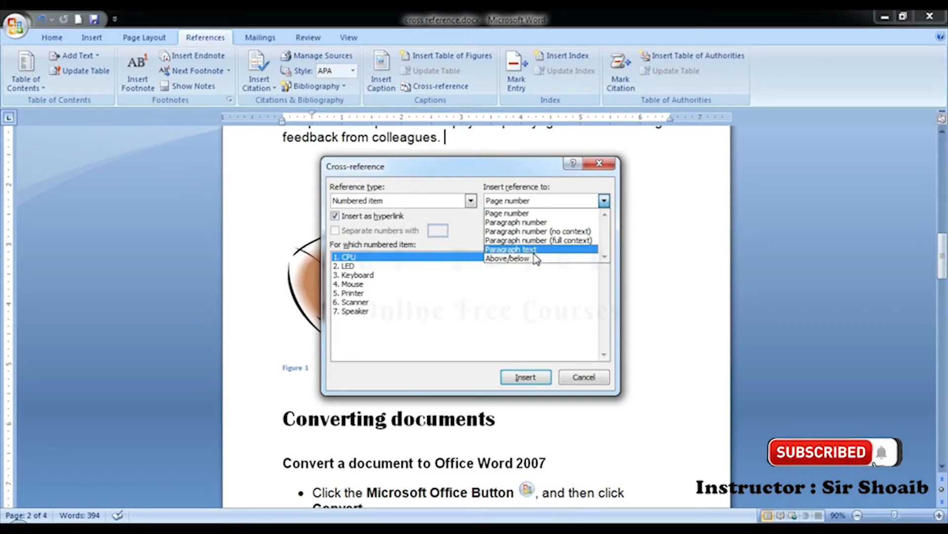
{"action": "left_click", "coordinate": [528, 214]}
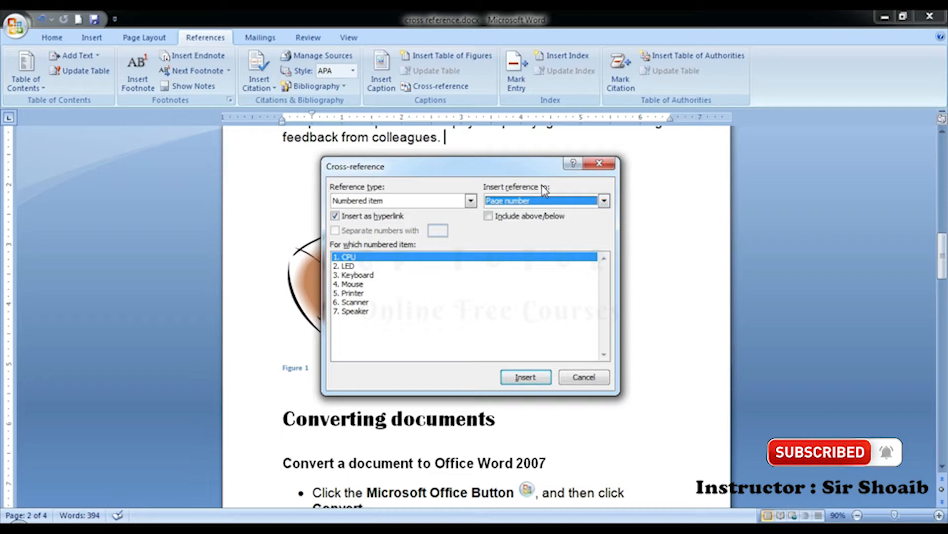
{"action": "left_click", "coordinate": [545, 203]}
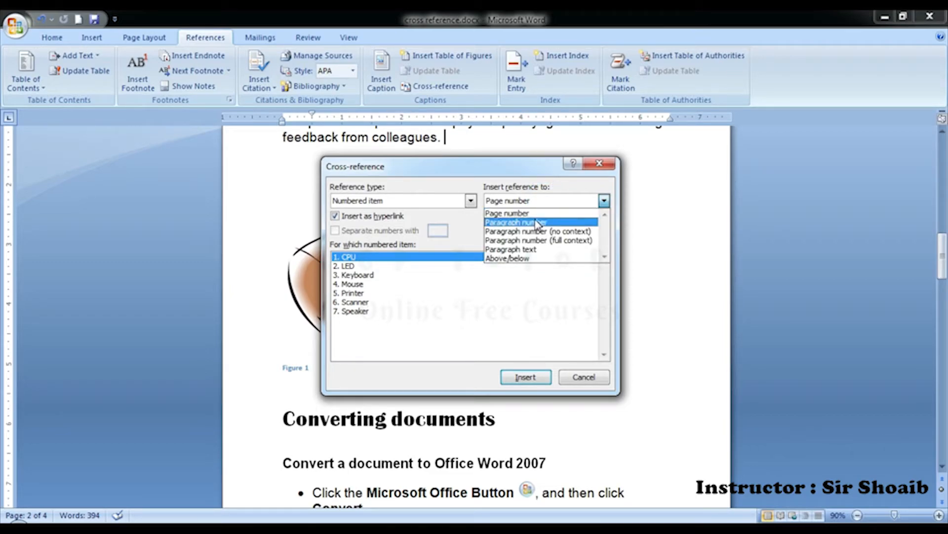
{"action": "left_click", "coordinate": [522, 214]}
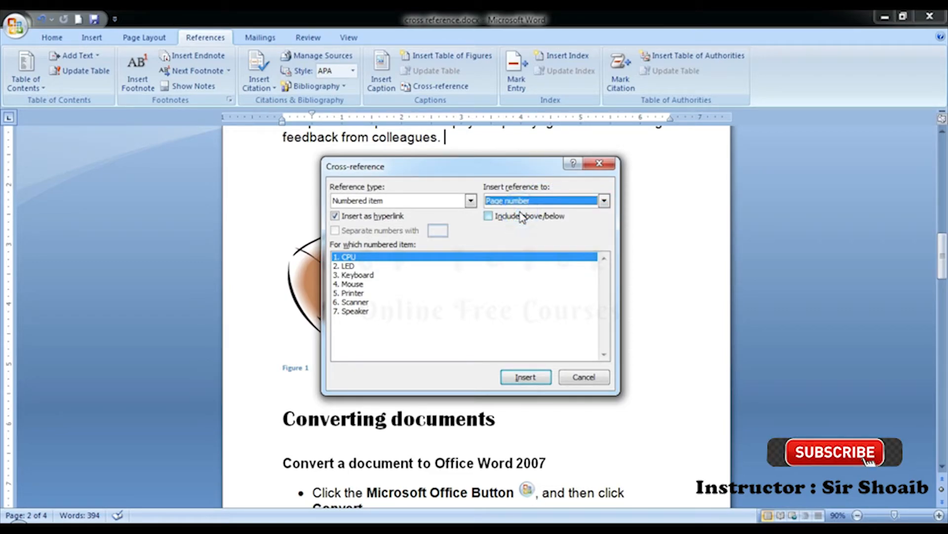
{"action": "left_click", "coordinate": [522, 199]}
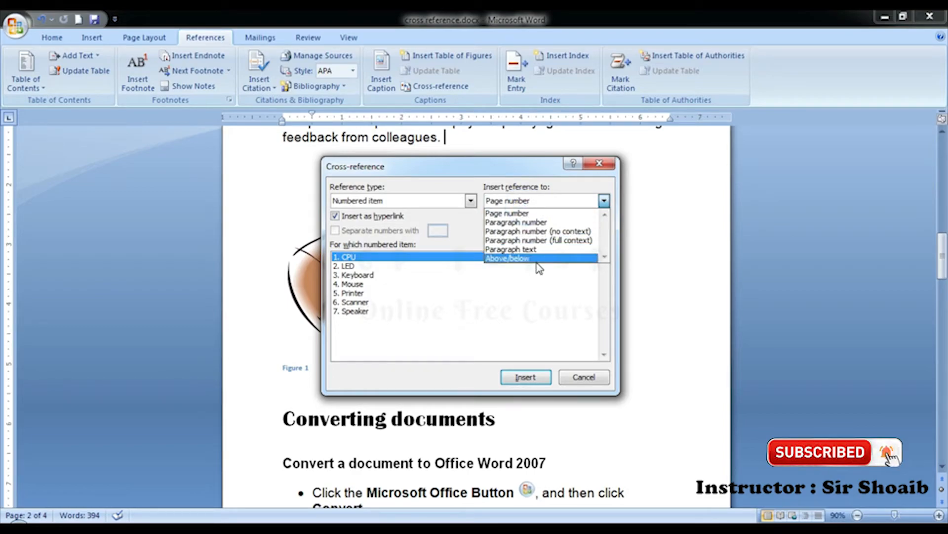
{"action": "left_click", "coordinate": [517, 213]}
{"action": "left_click", "coordinate": [519, 377]}
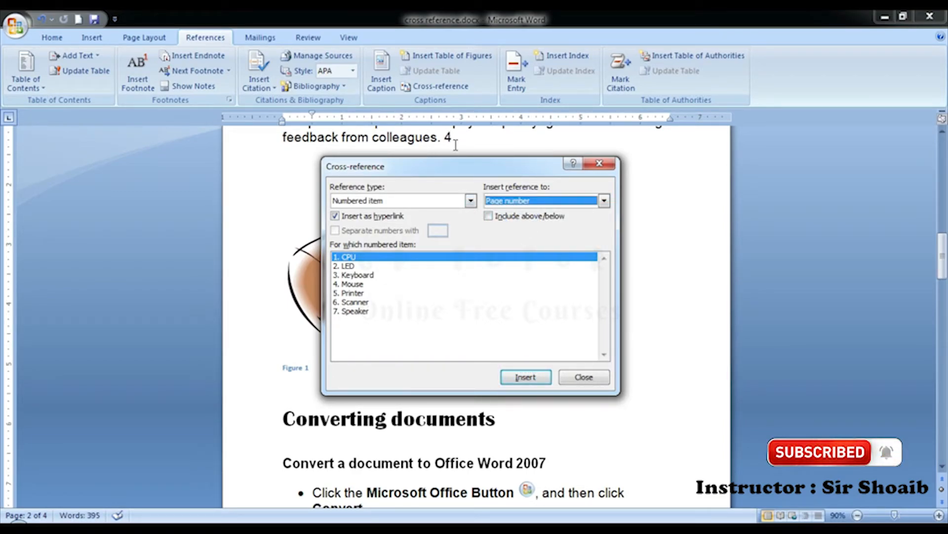
{"action": "left_click", "coordinate": [585, 377]}
Step: Follow the new page number reference to the CPU entry in the Item List, and return to the converting instructions
{"action": "left_click", "coordinate": [447, 141], "text": "ctrl"}
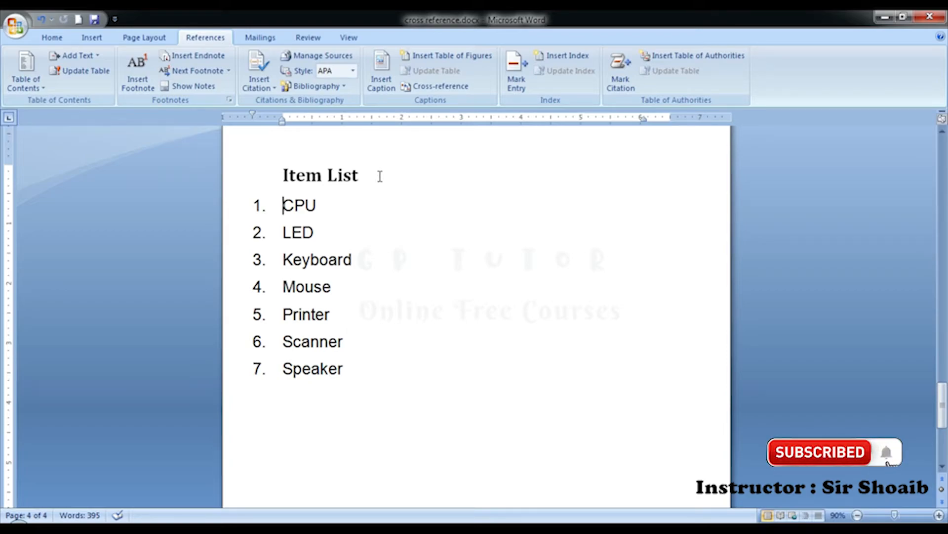
{"action": "scroll", "coordinate": [379, 177], "scroll_direction": "up", "scroll_amount": 6}
{"action": "scroll", "coordinate": [379, 177], "scroll_direction": "up", "scroll_amount": 5}
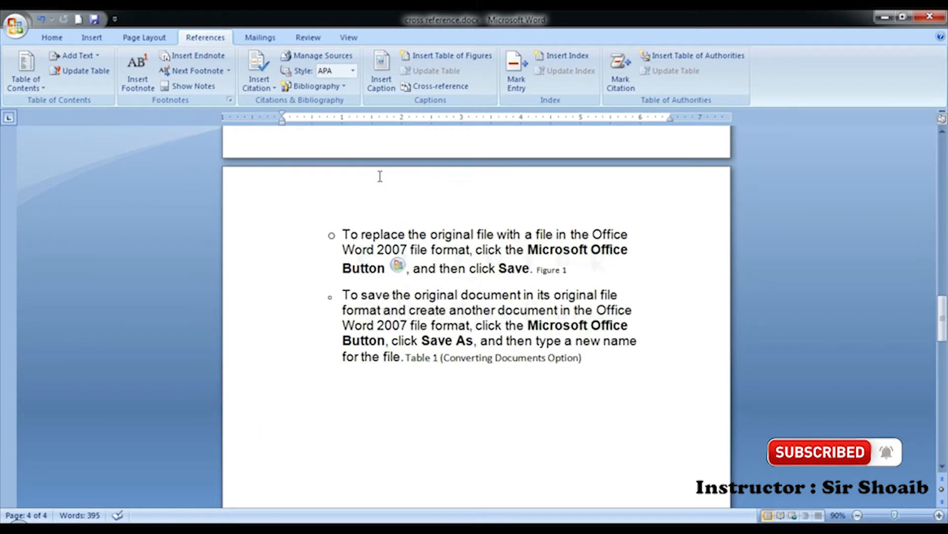
{"action": "scroll", "coordinate": [380, 176], "scroll_direction": "up", "scroll_amount": 8}
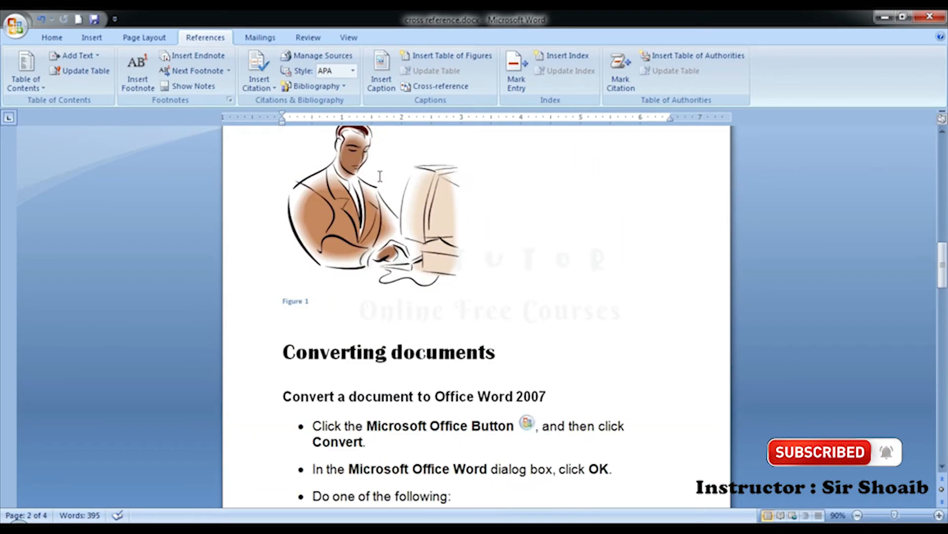
{"action": "scroll", "coordinate": [379, 176], "scroll_direction": "up", "scroll_amount": 4}
{"action": "scroll", "coordinate": [424, 388], "scroll_direction": "down", "scroll_amount": 4}
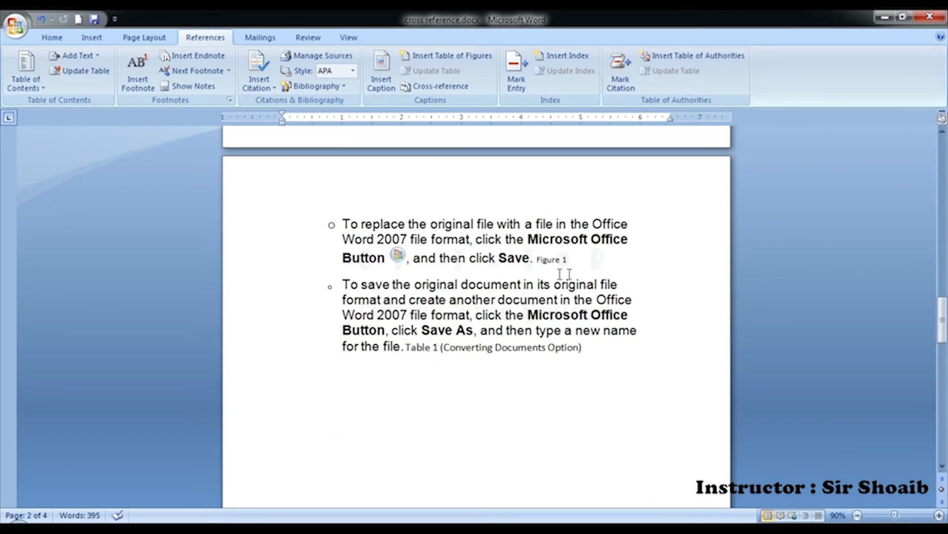
Step: Start a cross-reference on a new bullet after "Table 1 (Converting Documents Option)", with Footnote as the reference type
{"action": "left_click", "coordinate": [598, 349]}
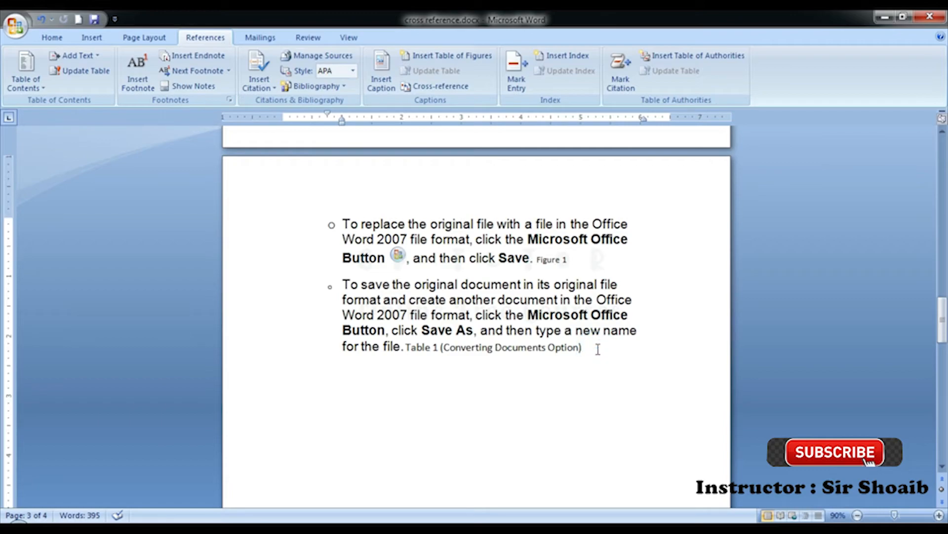
{"action": "key", "text": "Return"}
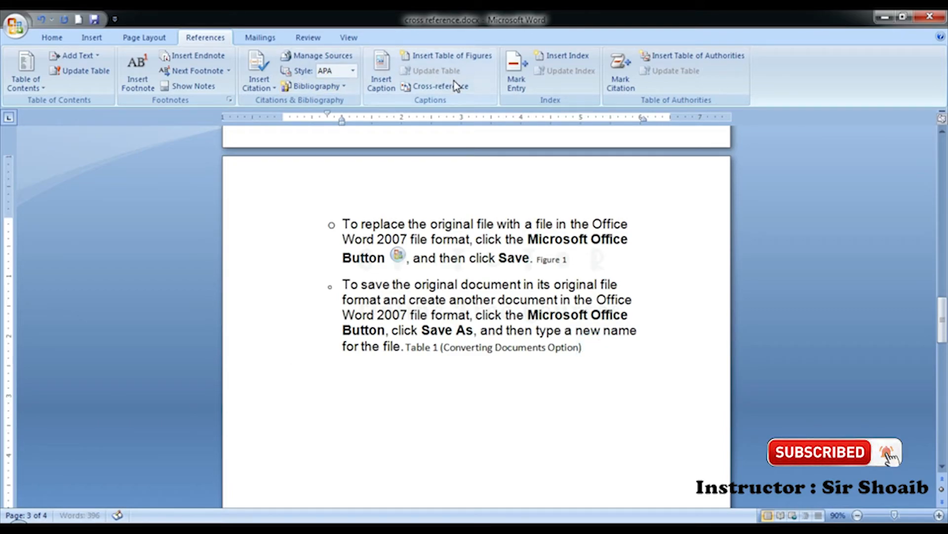
{"action": "left_click", "coordinate": [440, 86]}
{"action": "left_click", "coordinate": [409, 197]}
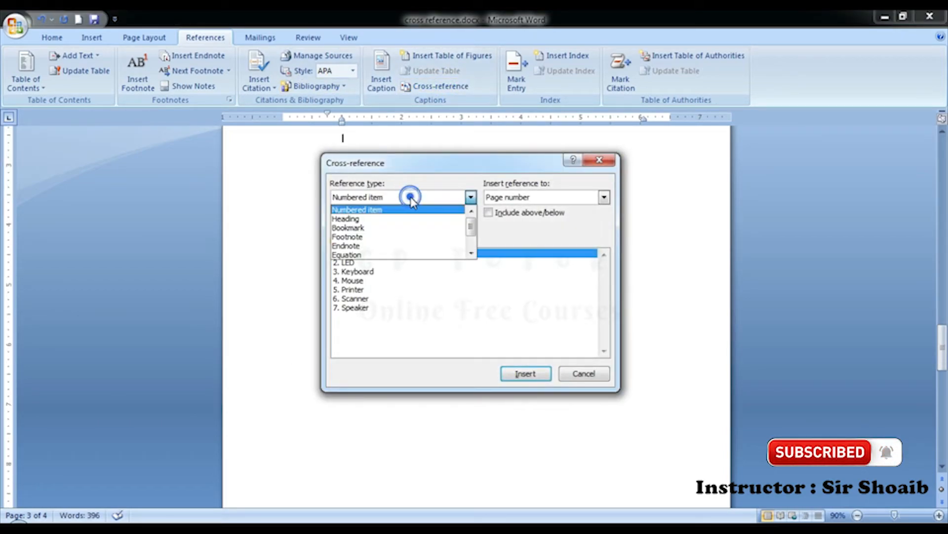
{"action": "left_click", "coordinate": [386, 241]}
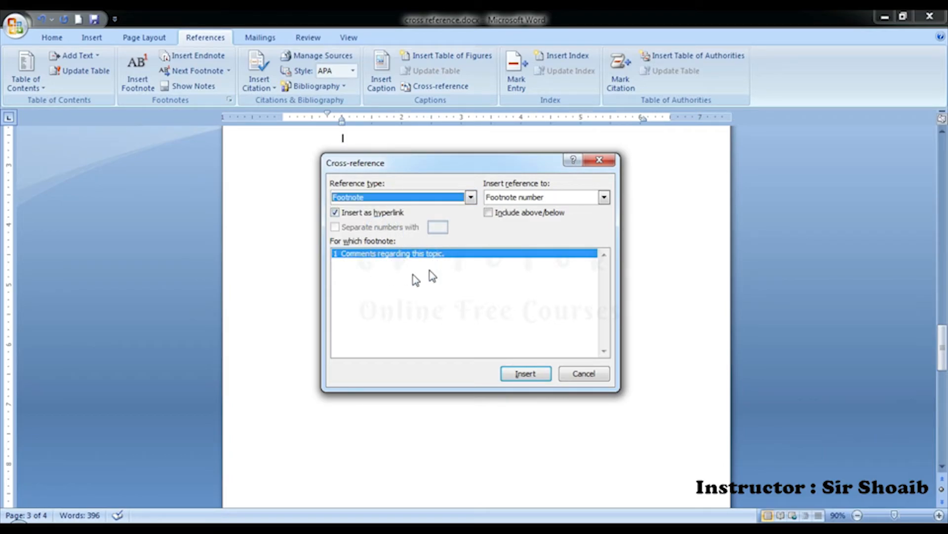
Step: Insert a hyperlinked Above/below reference to the footnote "Comments regarding this topic." and close the cross-reference settings
{"action": "left_click", "coordinate": [537, 196]}
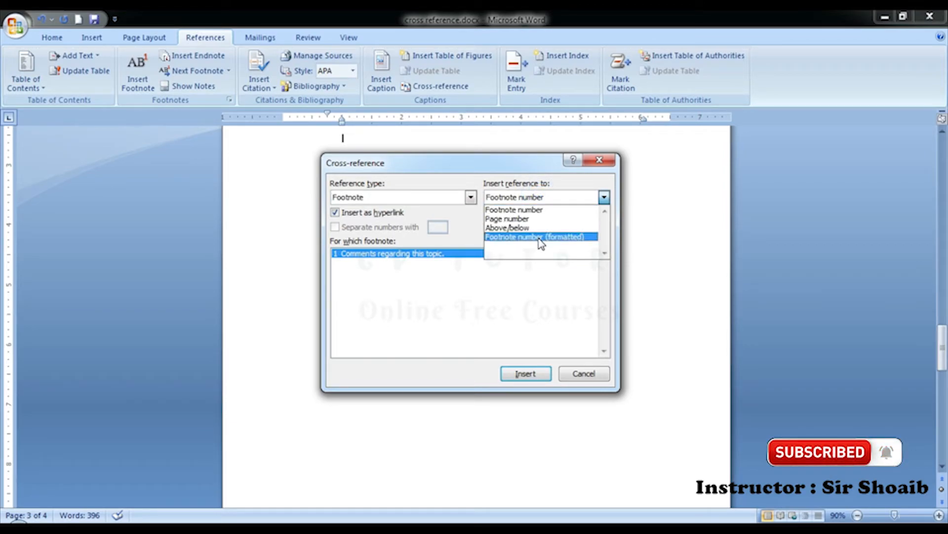
{"action": "left_click", "coordinate": [534, 210]}
{"action": "left_click", "coordinate": [537, 198]}
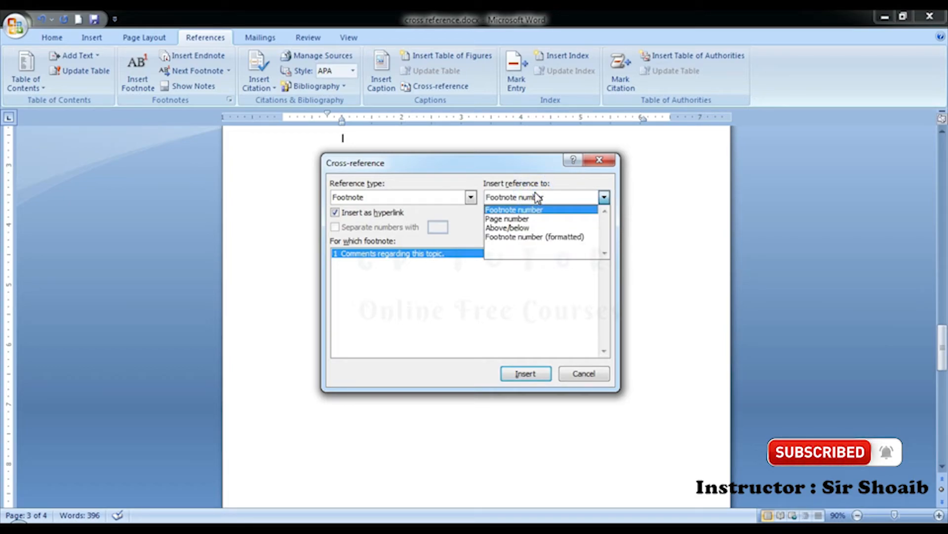
{"action": "left_click", "coordinate": [534, 228]}
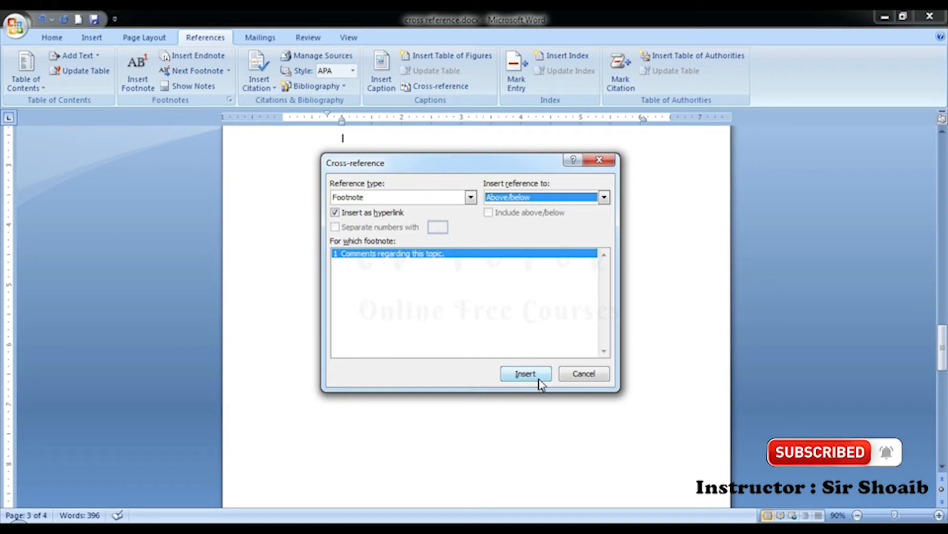
{"action": "left_click", "coordinate": [526, 373]}
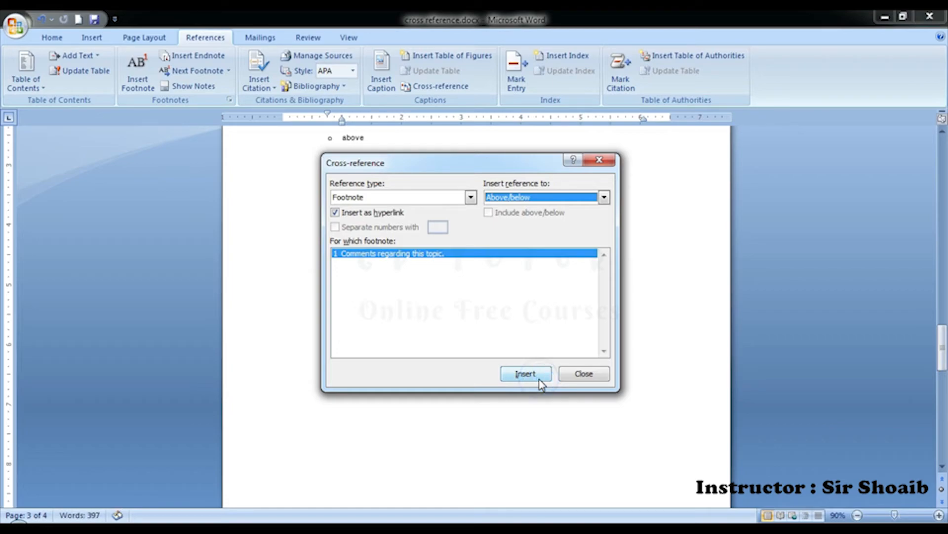
{"action": "left_click", "coordinate": [578, 374]}
Step: Add "(Footnote)" after the new "above" reference and follow the reference to the footnote mark after "feedback"
{"action": "scroll", "coordinate": [340, 229], "scroll_direction": "up", "scroll_amount": 3}
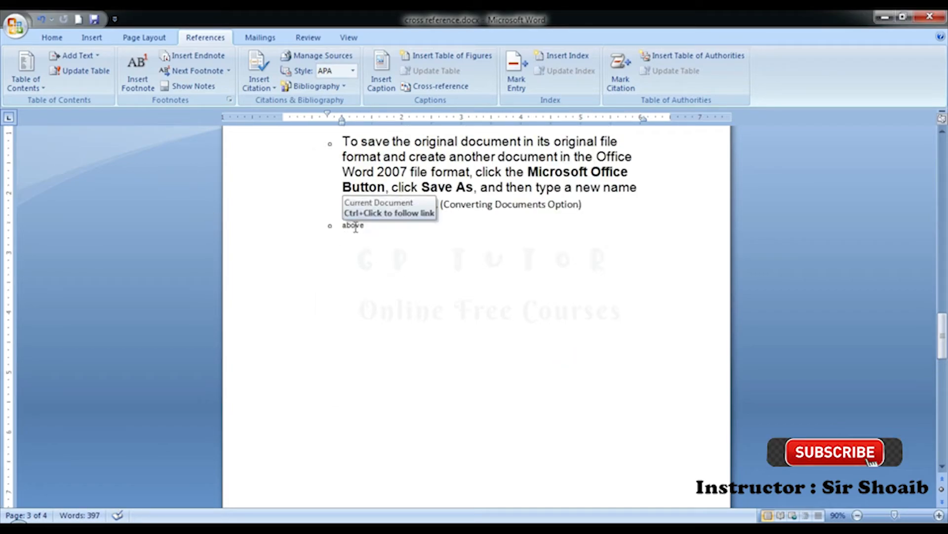
{"action": "type", "text": "("}
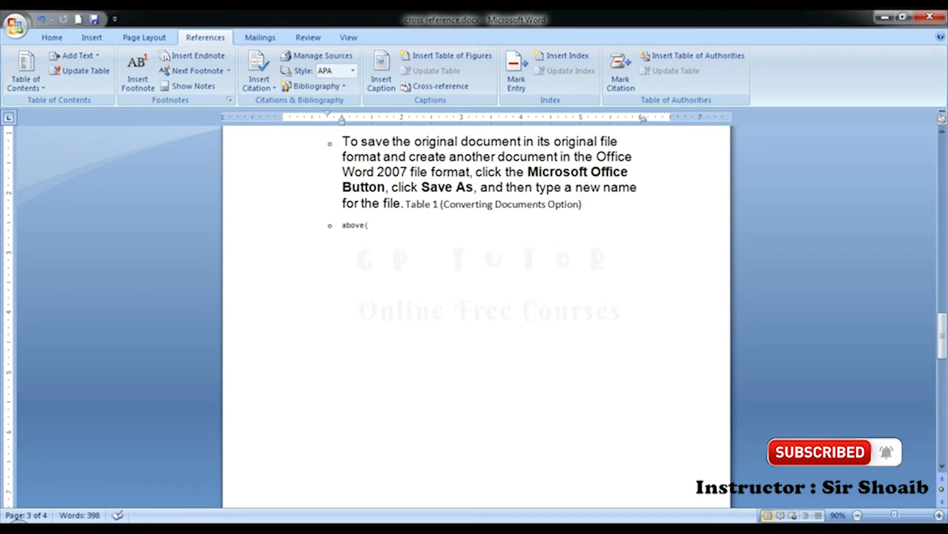
{"action": "type", "text": "Footnote)"}
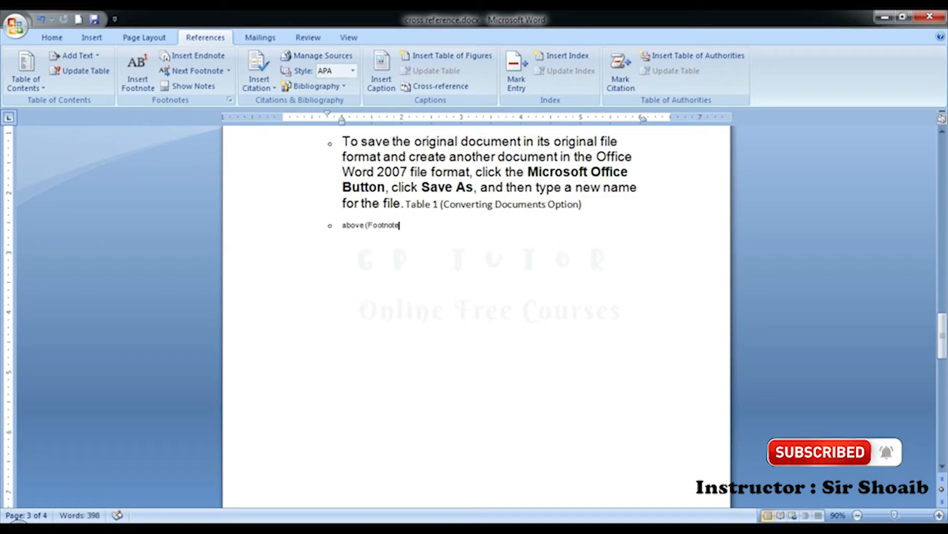
{"action": "left_click", "coordinate": [360, 225], "text": "ctrl"}
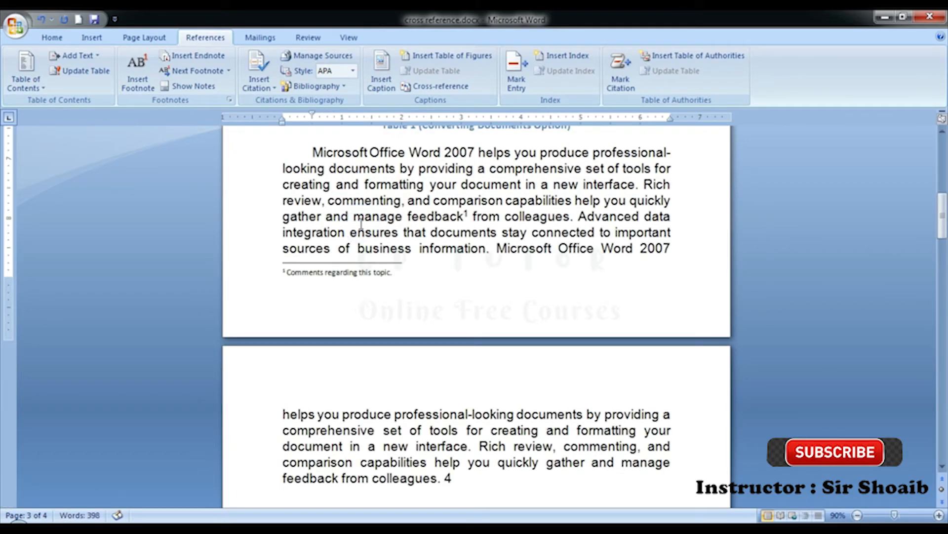
{"action": "left_click", "coordinate": [467, 215]}
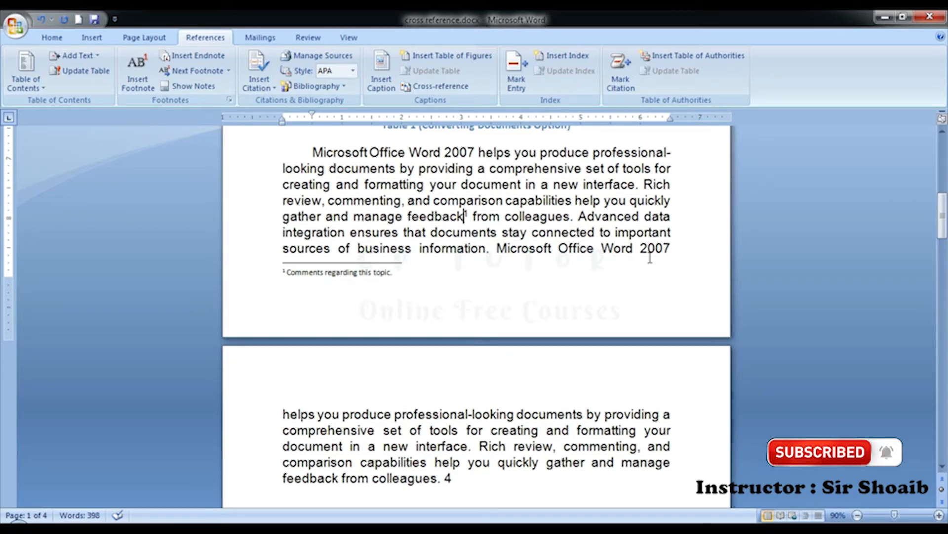
Step: Start a cross-reference on a new line below "feedback from colleagues. 4" and browse the available reference types
{"action": "scroll", "coordinate": [494, 280], "scroll_direction": "down", "scroll_amount": 4}
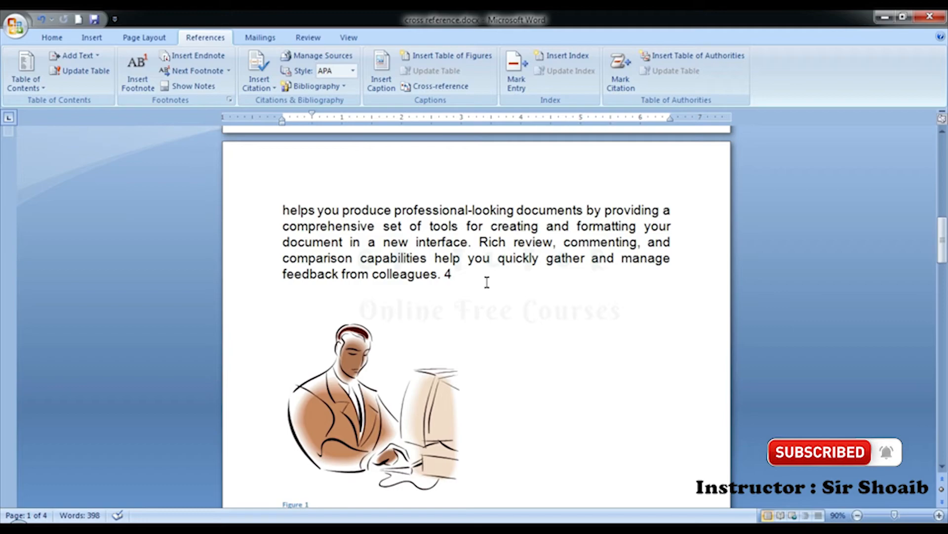
{"action": "left_click", "coordinate": [478, 273]}
{"action": "key", "text": "Return"}
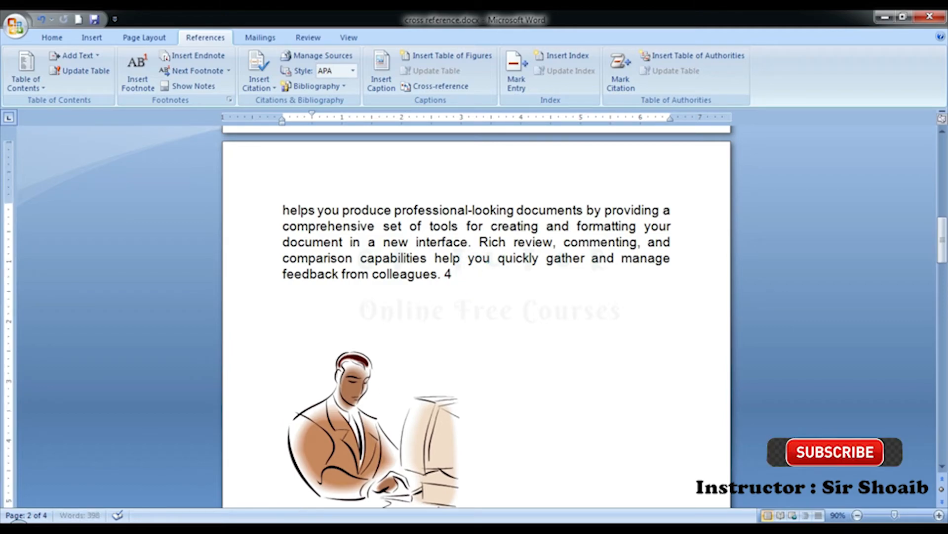
{"action": "left_click", "coordinate": [435, 86]}
{"action": "left_click", "coordinate": [417, 183]}
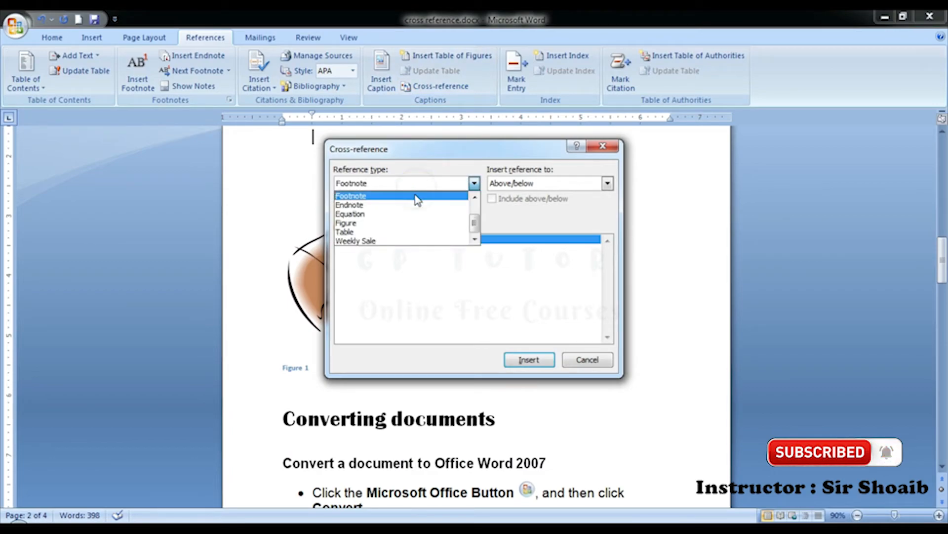
{"action": "scroll", "coordinate": [394, 225], "scroll_direction": "up", "scroll_amount": 1}
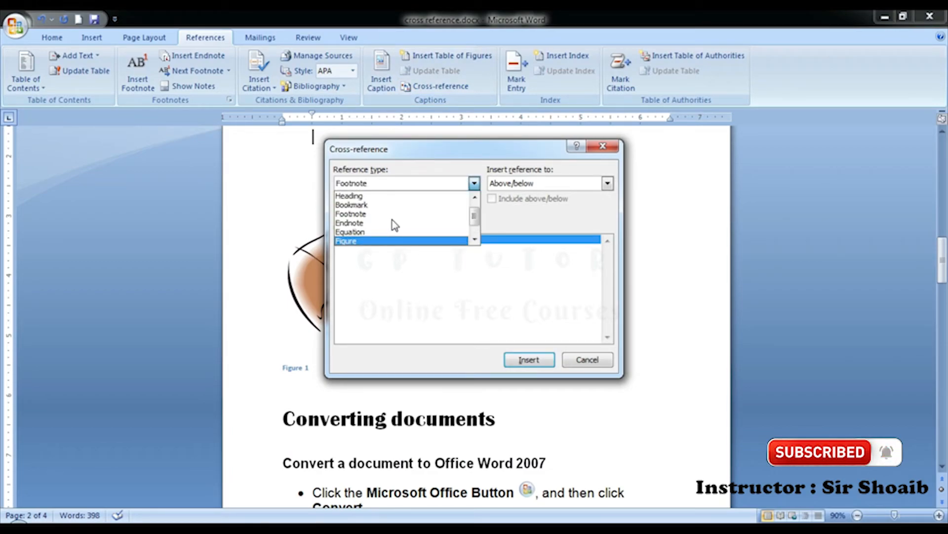